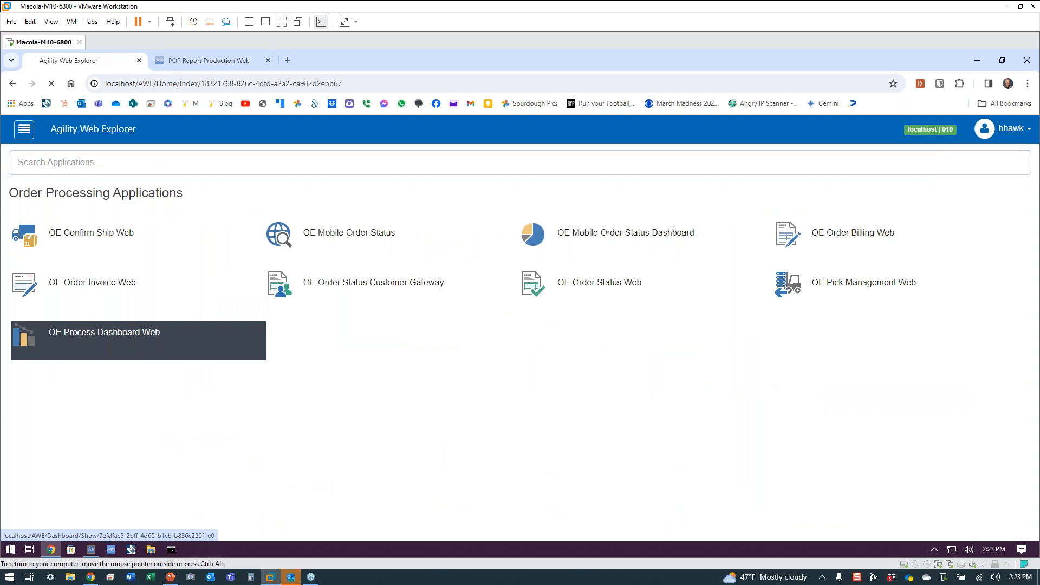
Open OE Process Dashboard Web, sort the open orders by order number, and view the order lines for the OREOPKG order
click(76, 333)
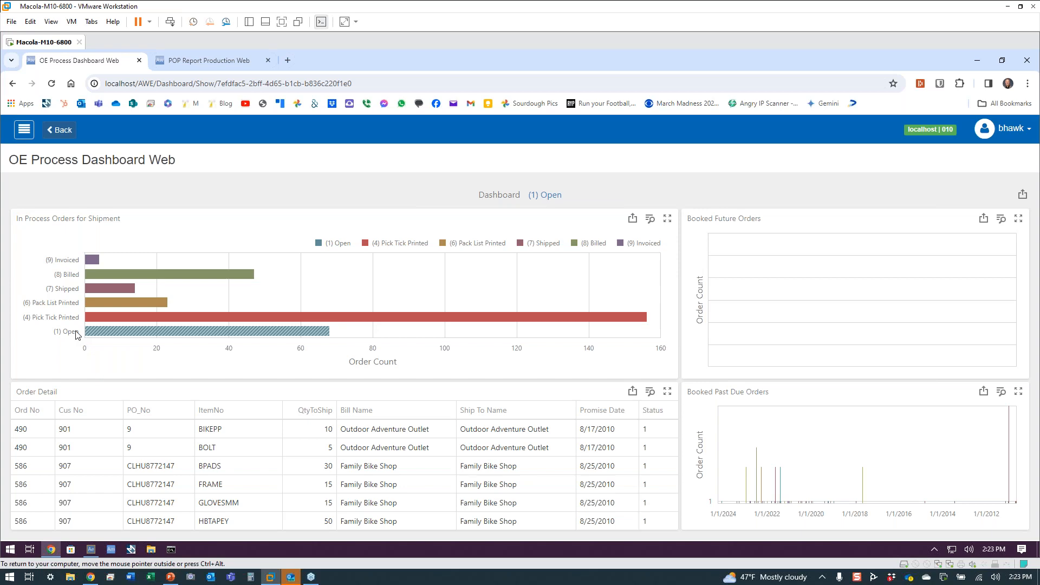
mouse_move(111, 335)
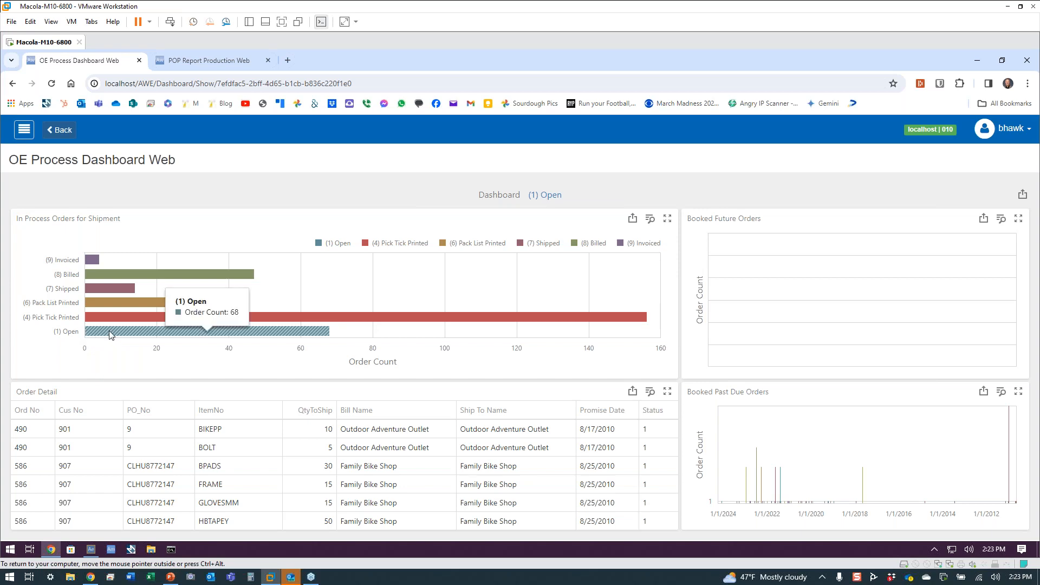
click(26, 412)
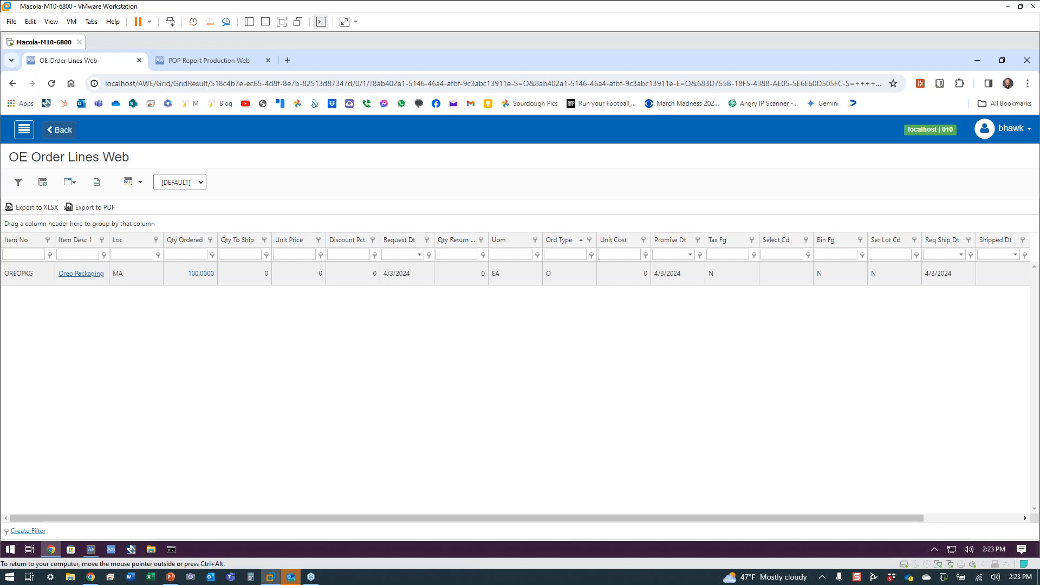
click(81, 274)
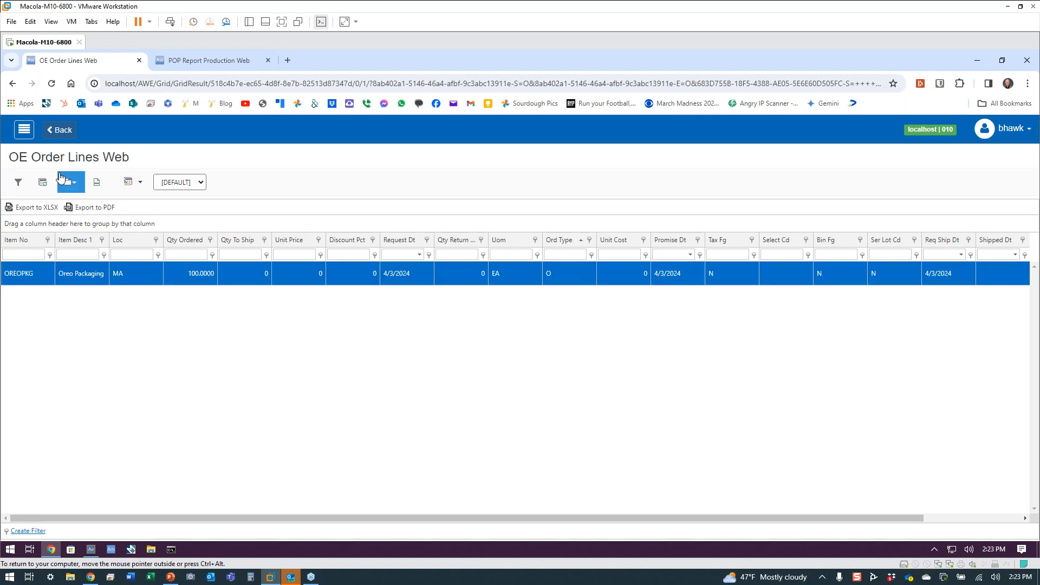
click(60, 130)
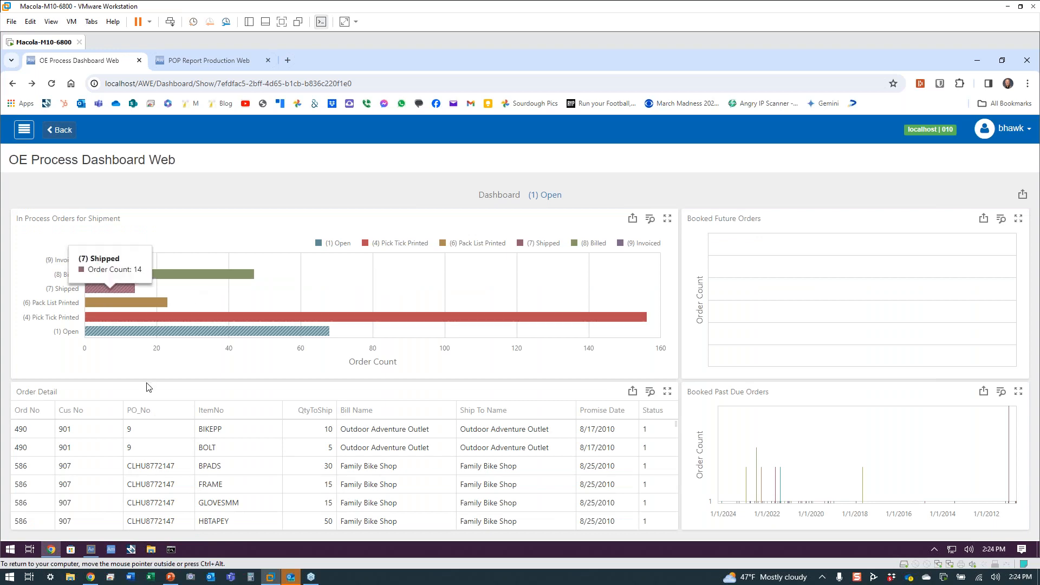
Switch to Wisys Agility Explorer, show OE Pick Management, and display the Order Processing menu group
click(91, 550)
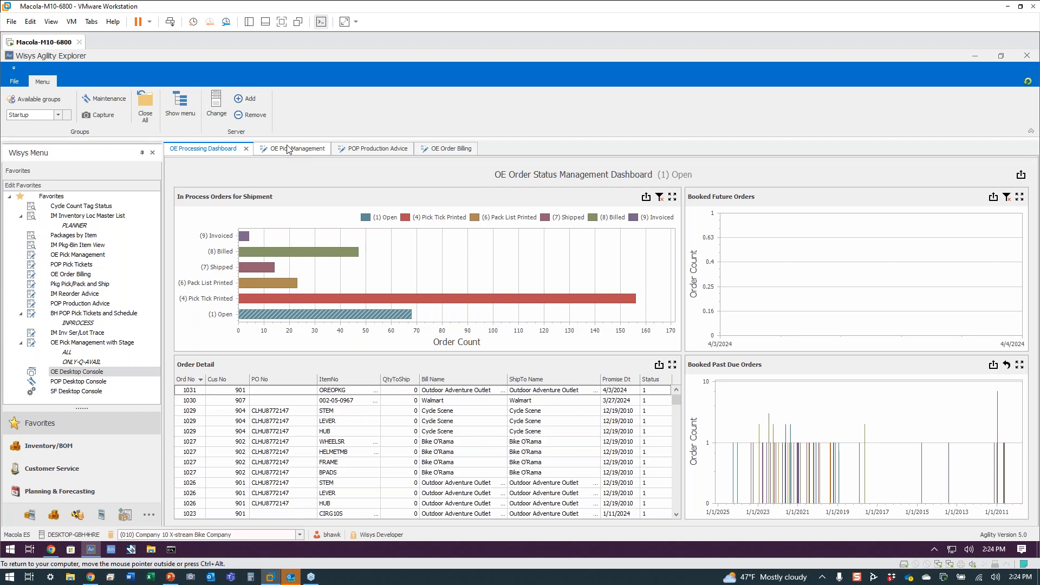
click(288, 150)
drag(82, 407, 68, 453)
click(53, 358)
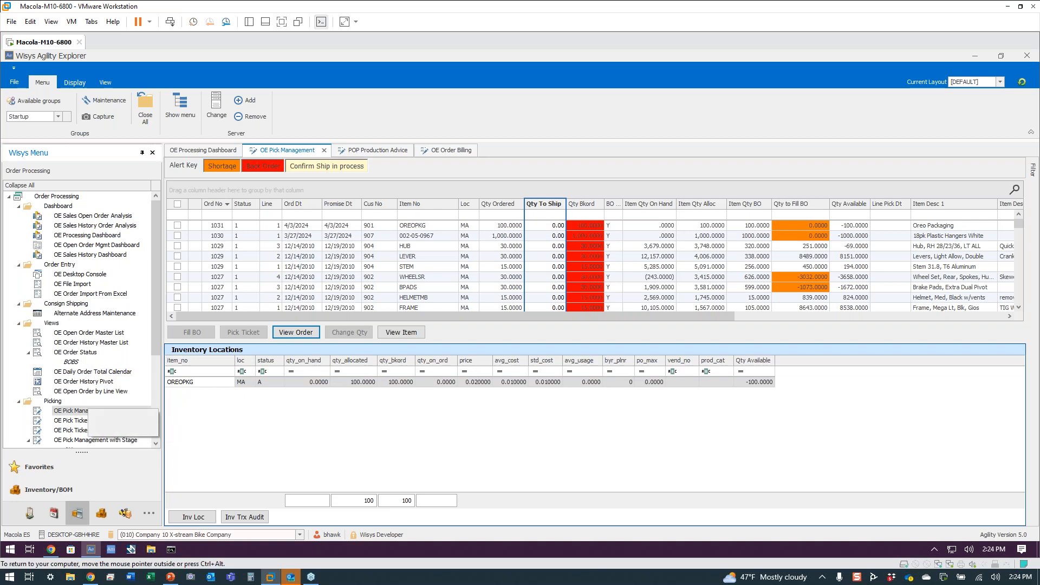
Examine the launch and shortcut options for OE Pick Management and the remaining Order Processing programs
right_click(88, 411)
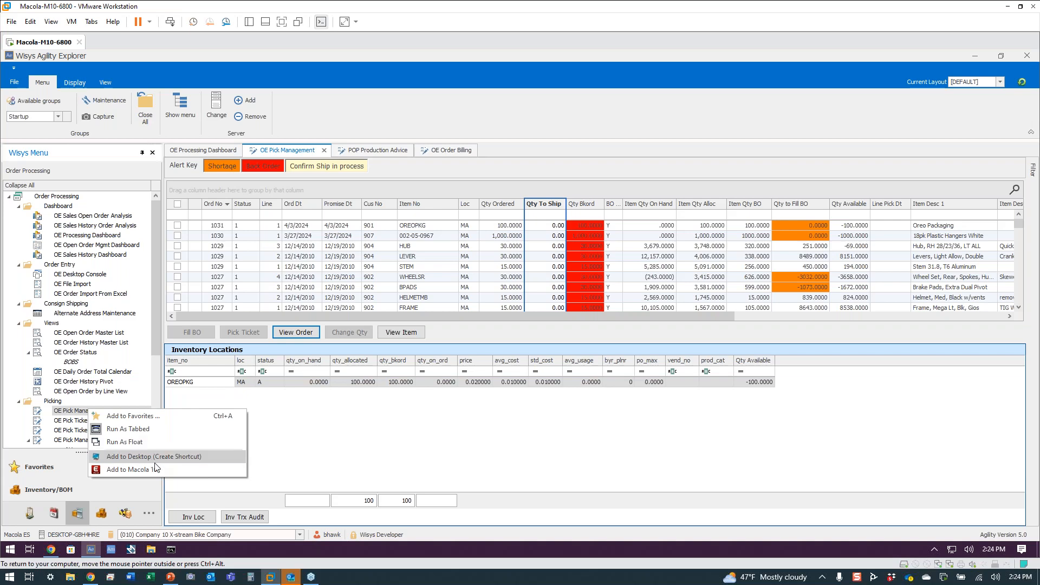
click(366, 470)
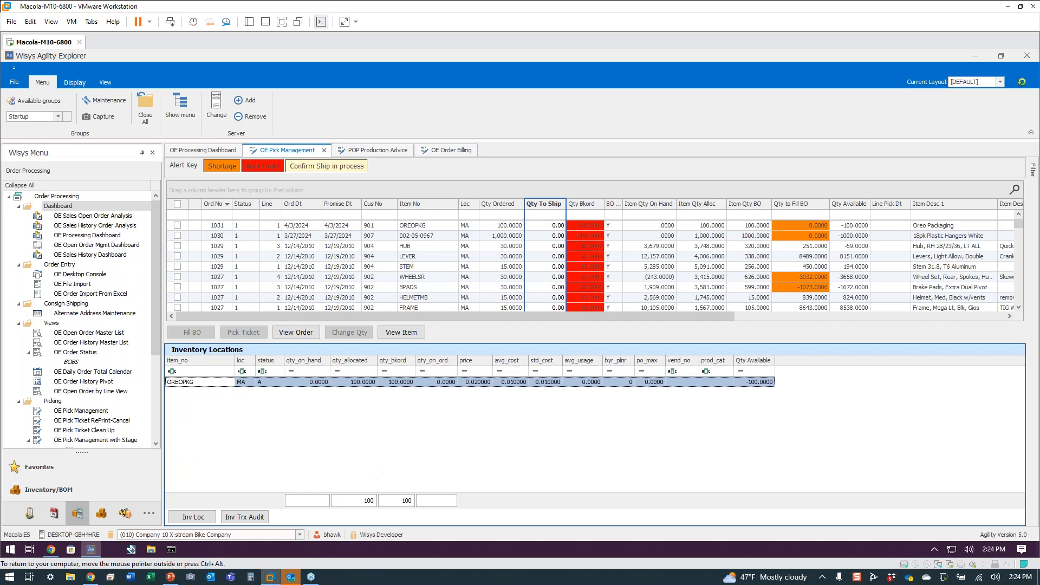
scroll(81, 412, down, 5)
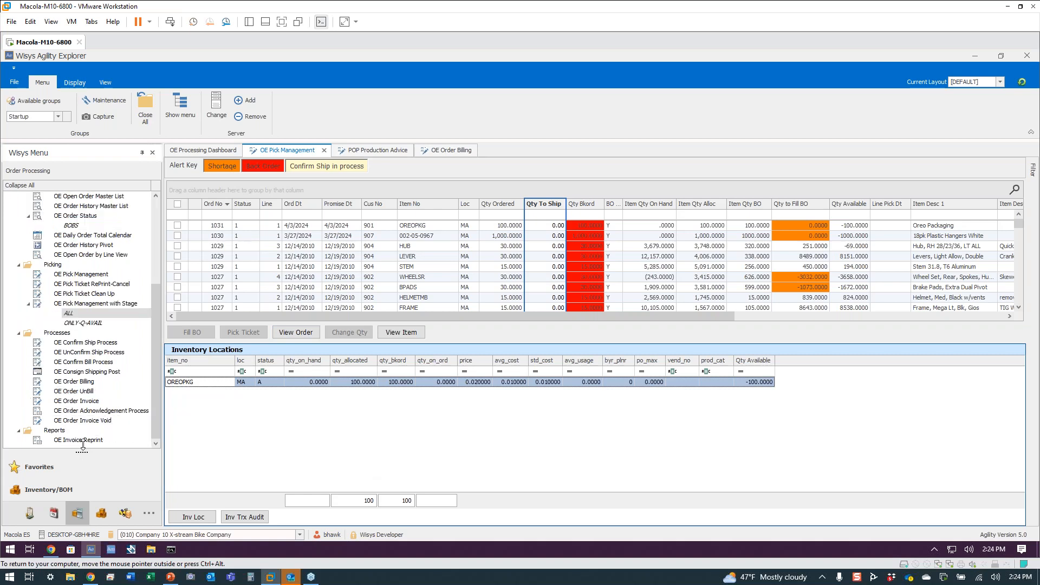
Expand the list of menu groups, switch the Wisys Menu to Favorites, and collapse the group list again
drag(82, 445, 84, 425)
drag(91, 342, 48, 246)
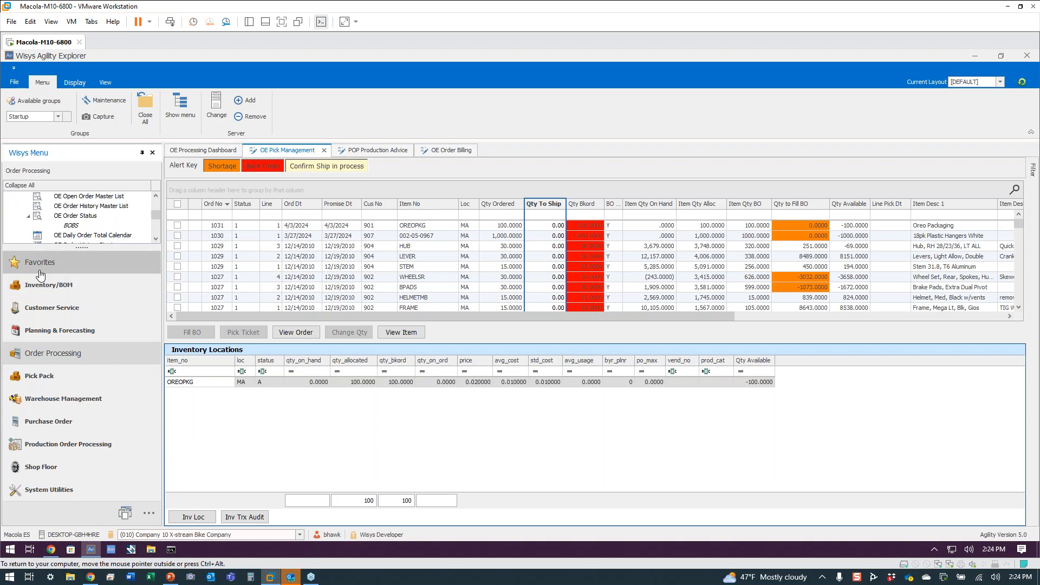
click(40, 266)
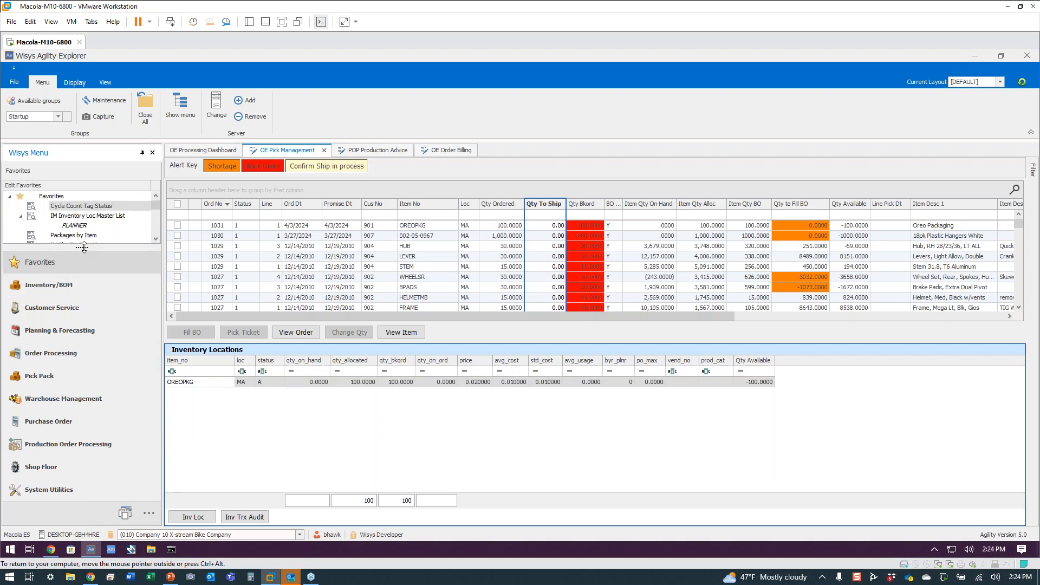
drag(84, 248, 84, 498)
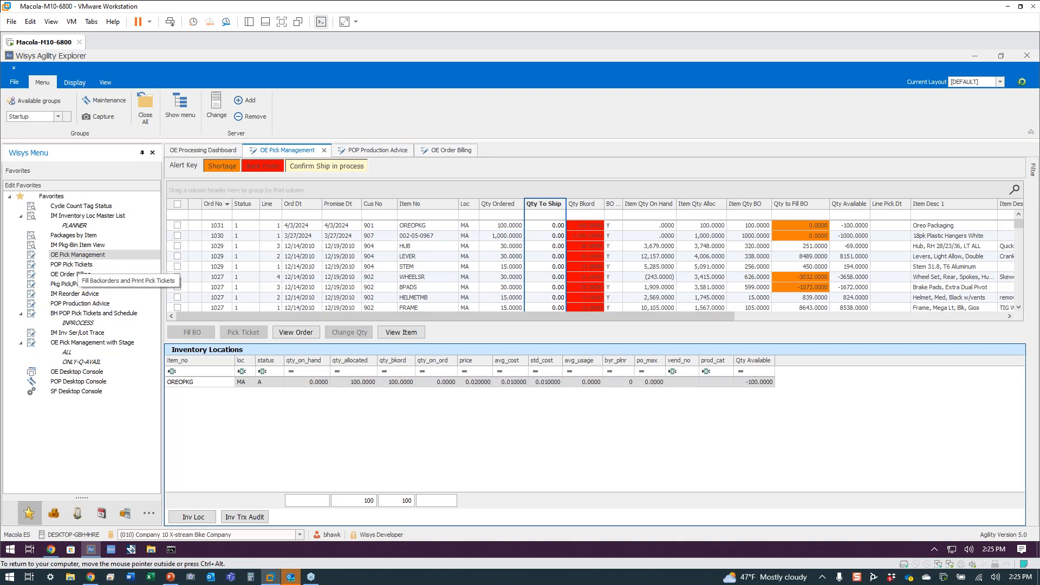
Select the Qty To Ship value on the OREOPKG order line in OE Pick Management
click(79, 275)
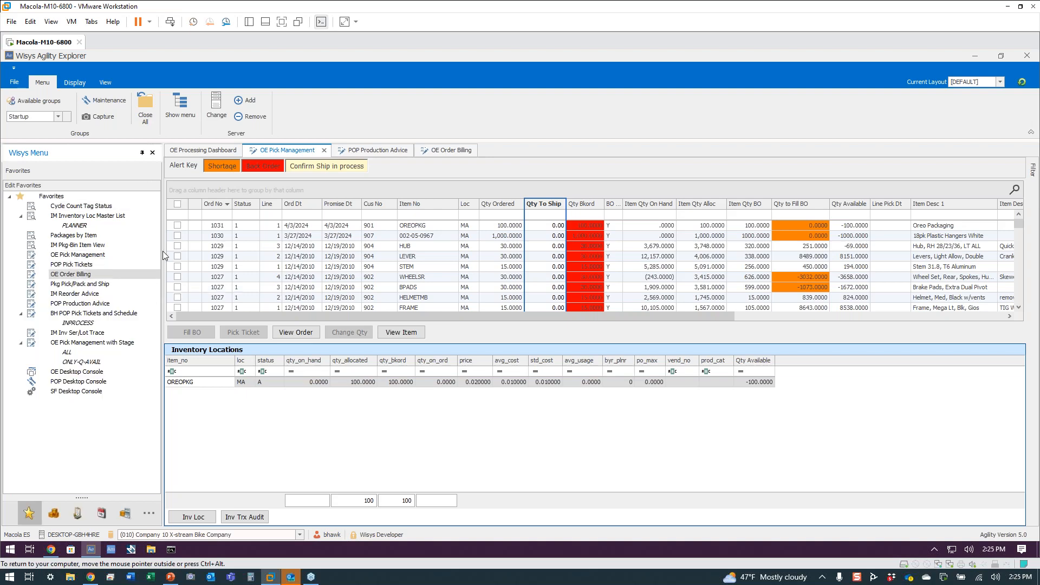
click(217, 226)
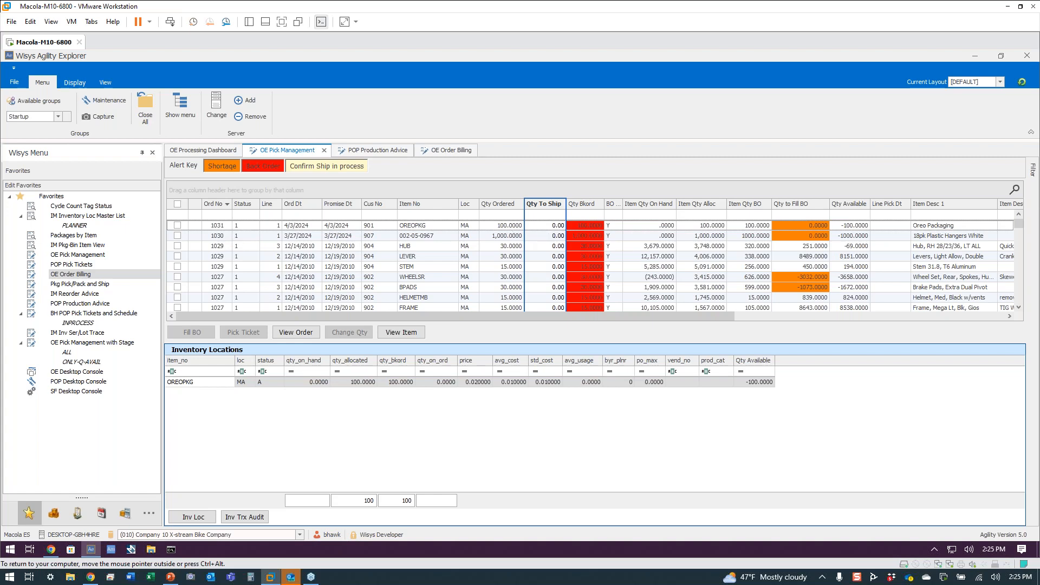
click(558, 225)
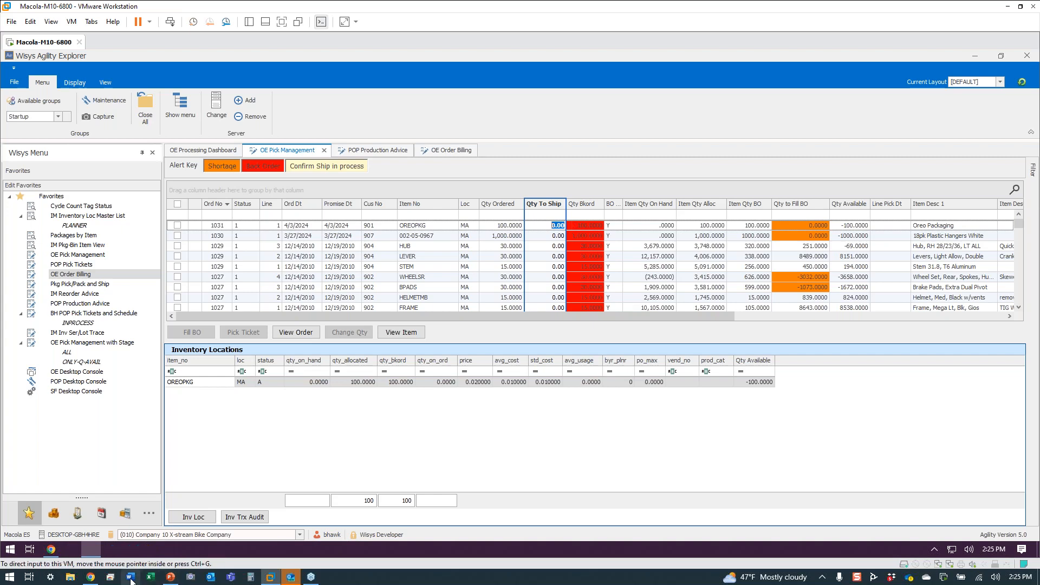
Switch to the Chrome screen cast, view the OREOPKG order in OE Mobile Order Status, and return to the virtual machine
click(93, 577)
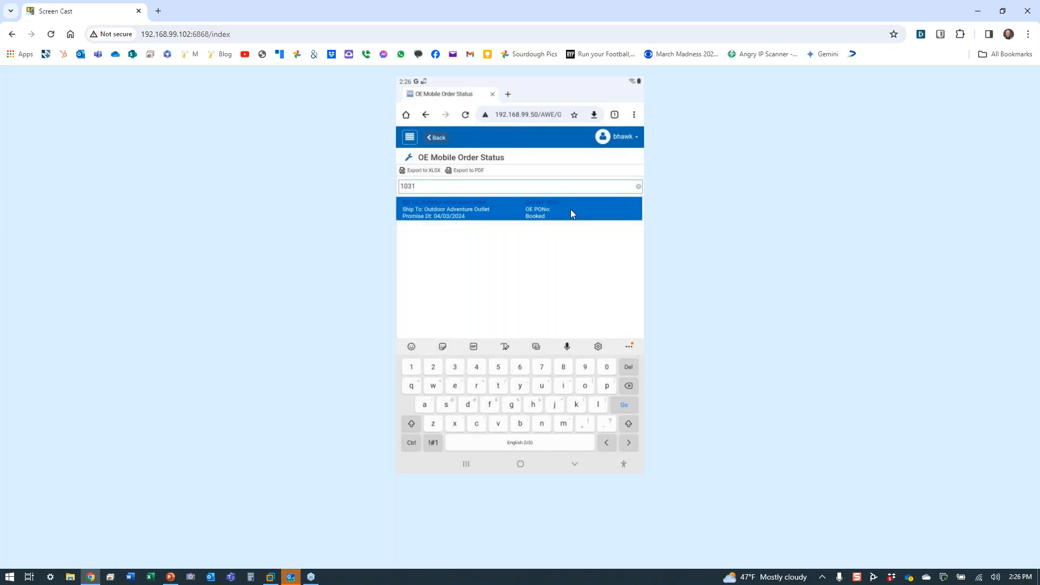
click(437, 139)
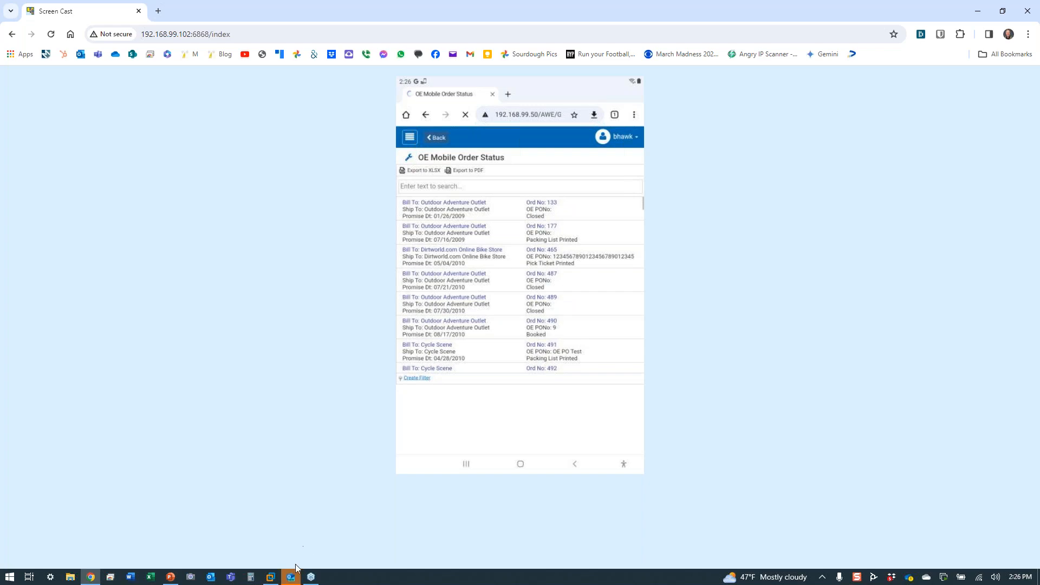
click(265, 582)
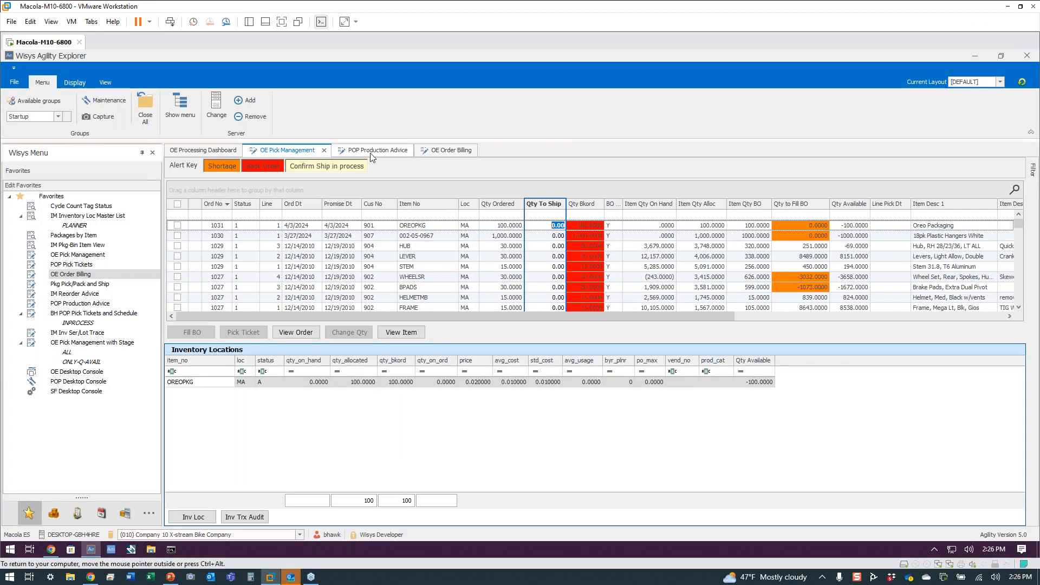
Load POP Production Advice for all locations and filter Item No by "ore"
click(372, 155)
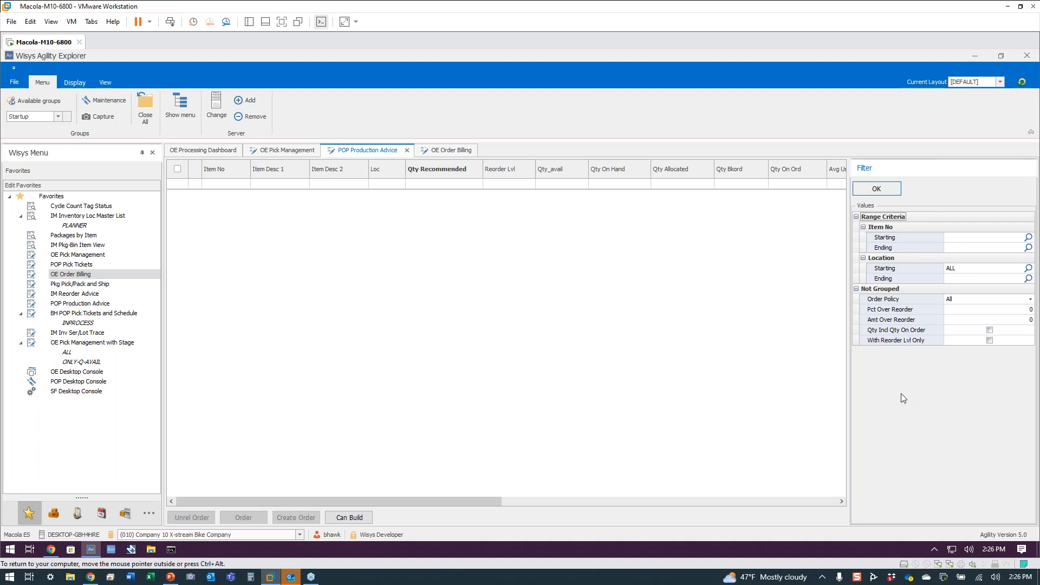
click(886, 189)
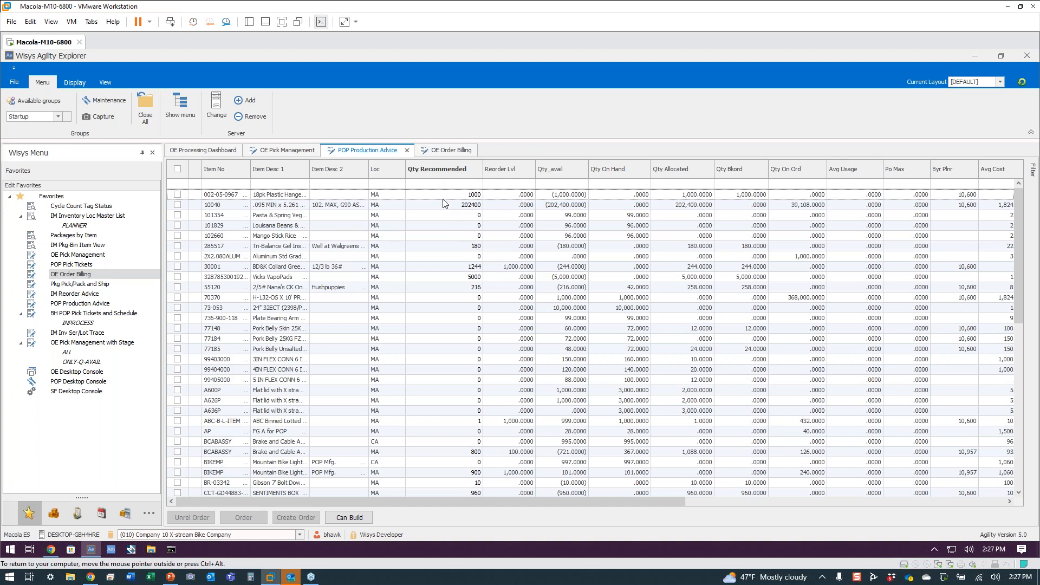
click(216, 185)
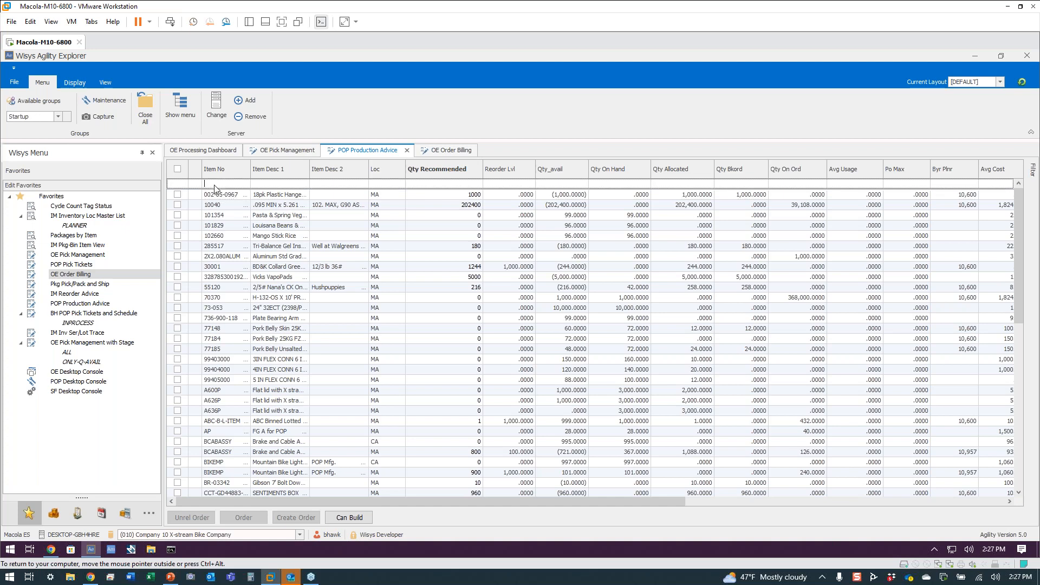
text(o)
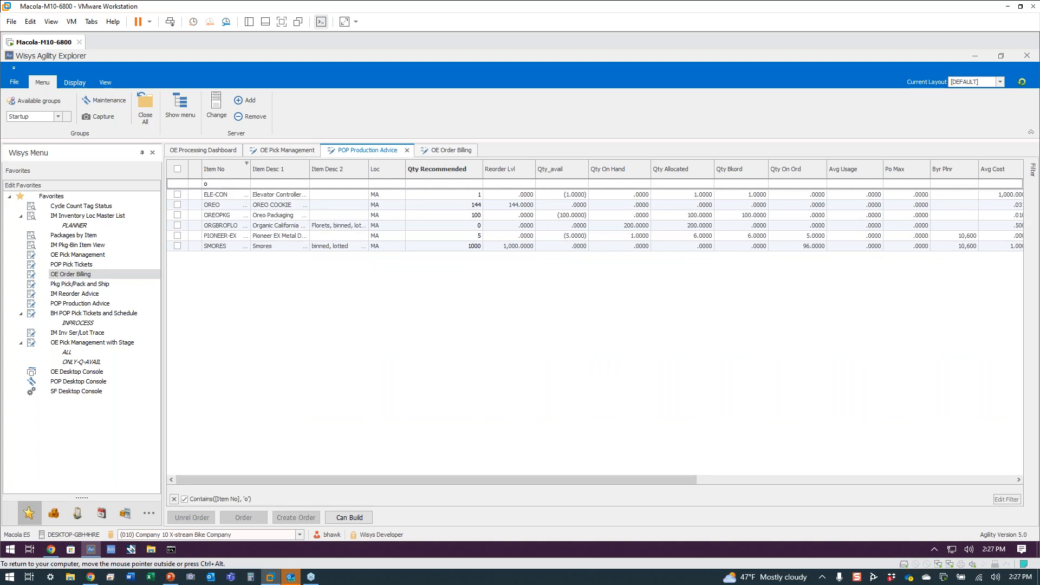
text(re)
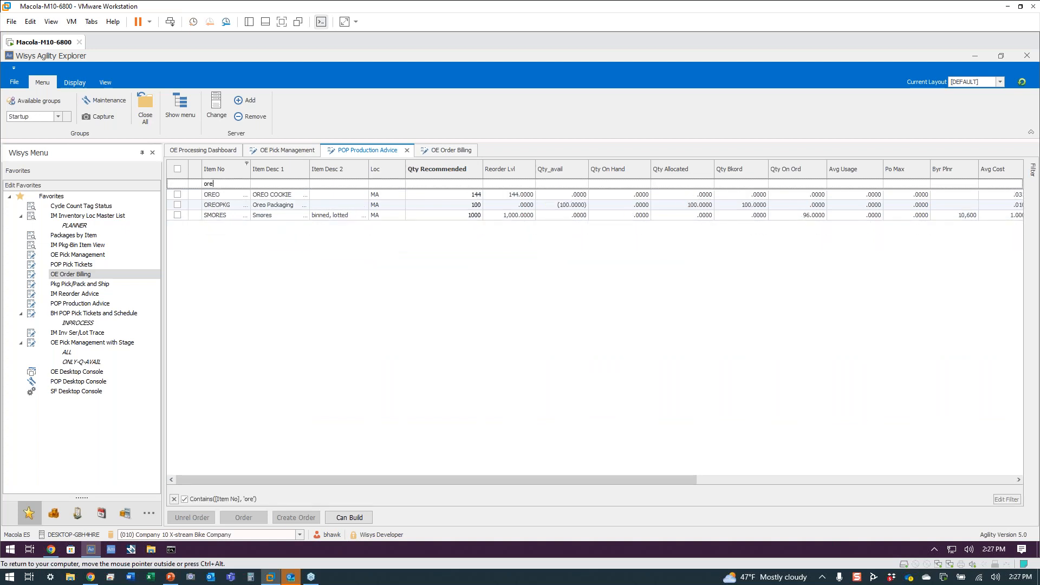
Check the OREOPKG line's recommended and available quantities and mark the line for processing
click(217, 207)
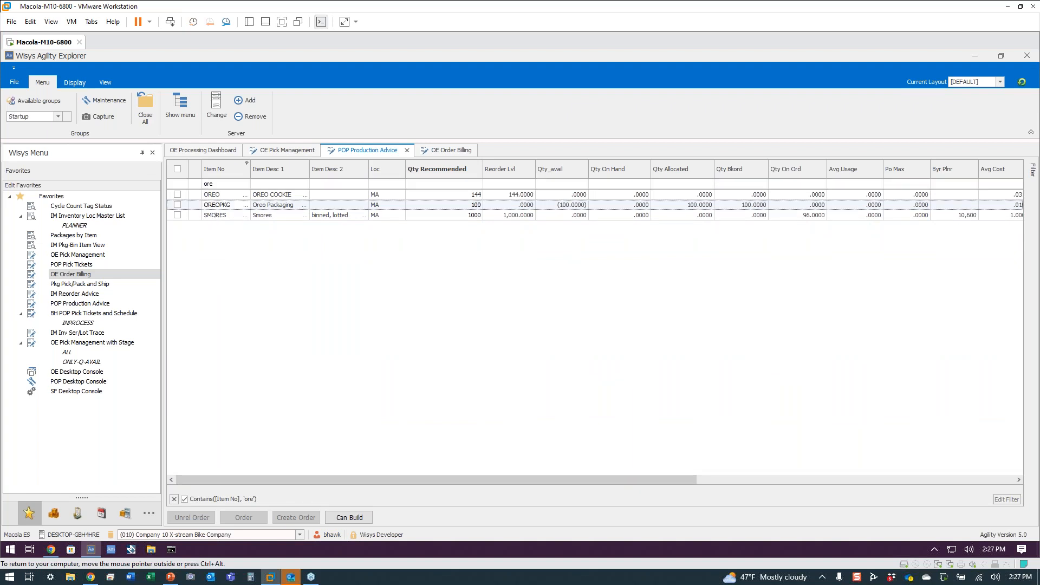
click(465, 208)
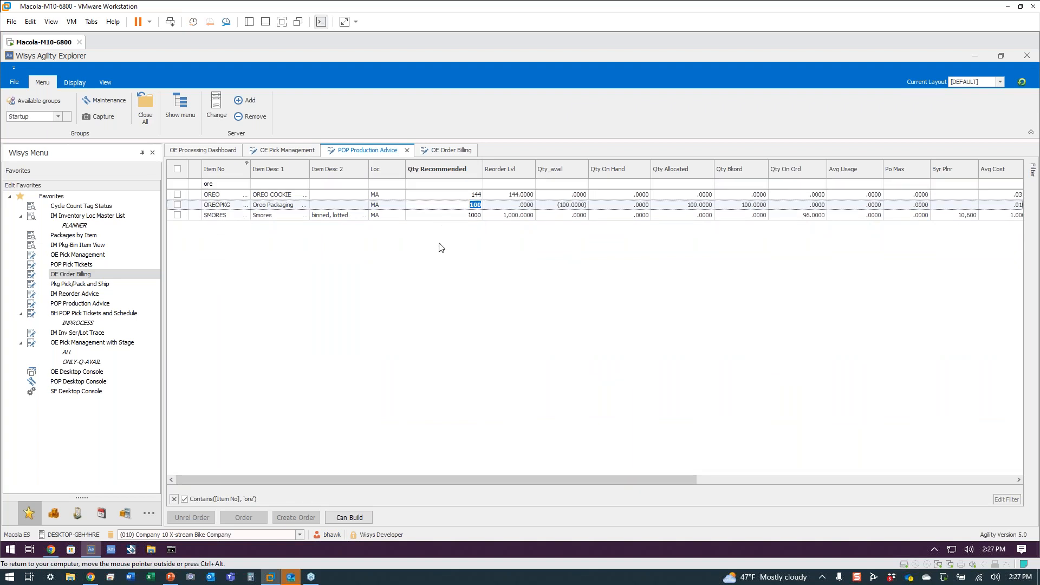
click(552, 207)
click(177, 205)
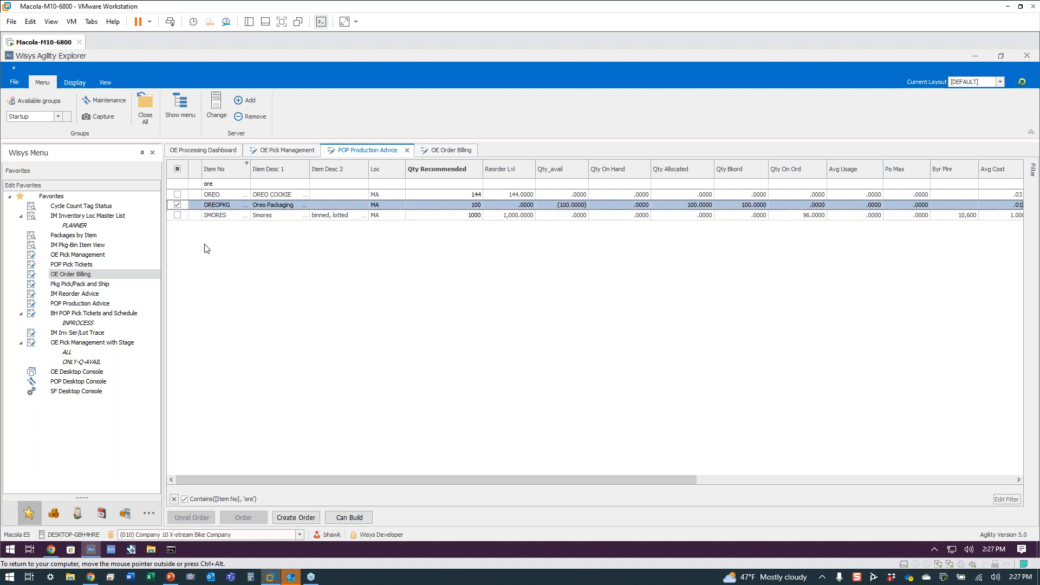
click(432, 204)
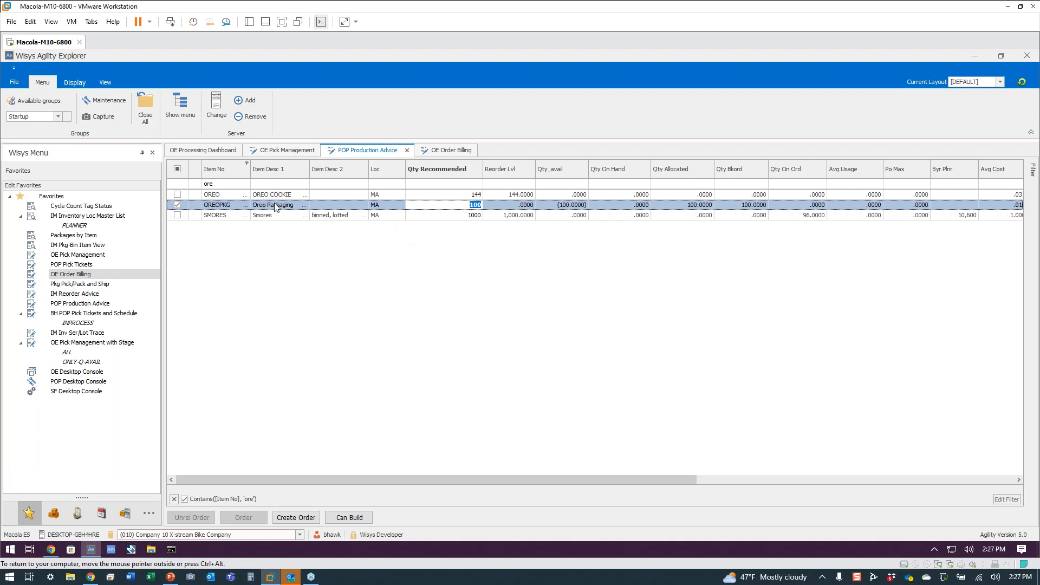
Run Can Build for OREOPKG with a desired build quantity of 100 and check the CARDBOARD component's requirement
click(362, 518)
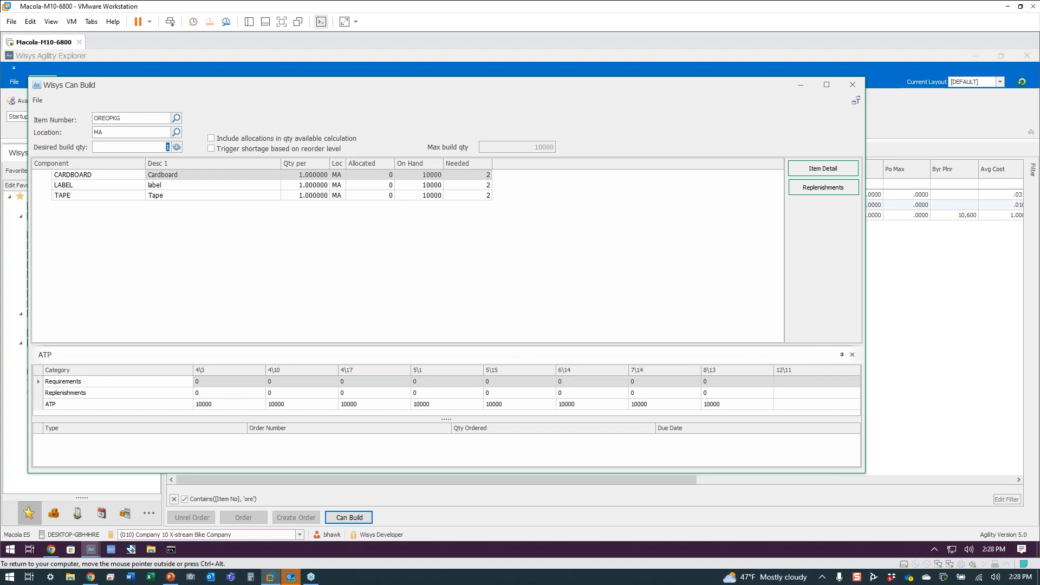
text(100)
click(180, 150)
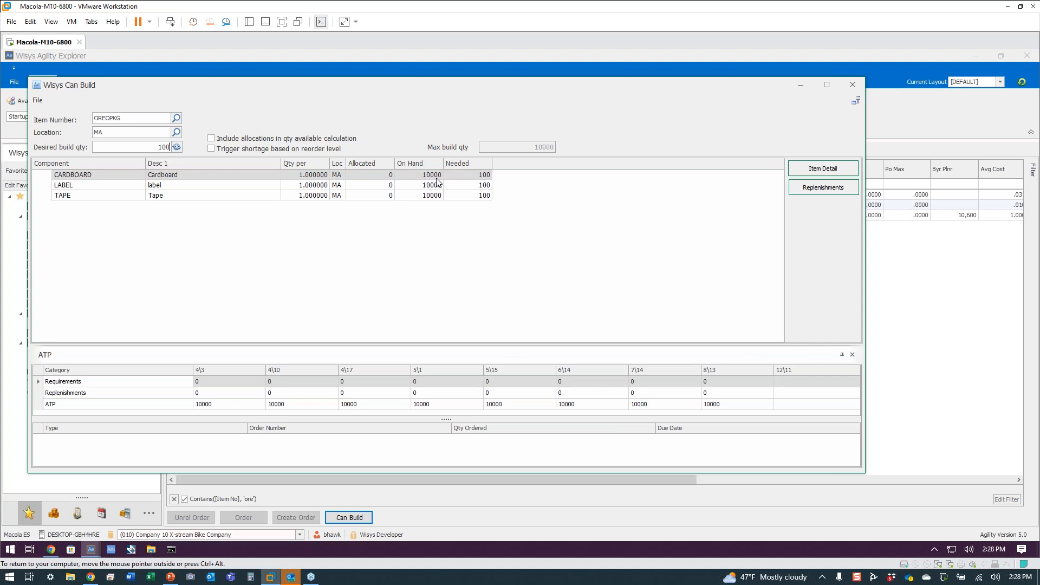
click(462, 178)
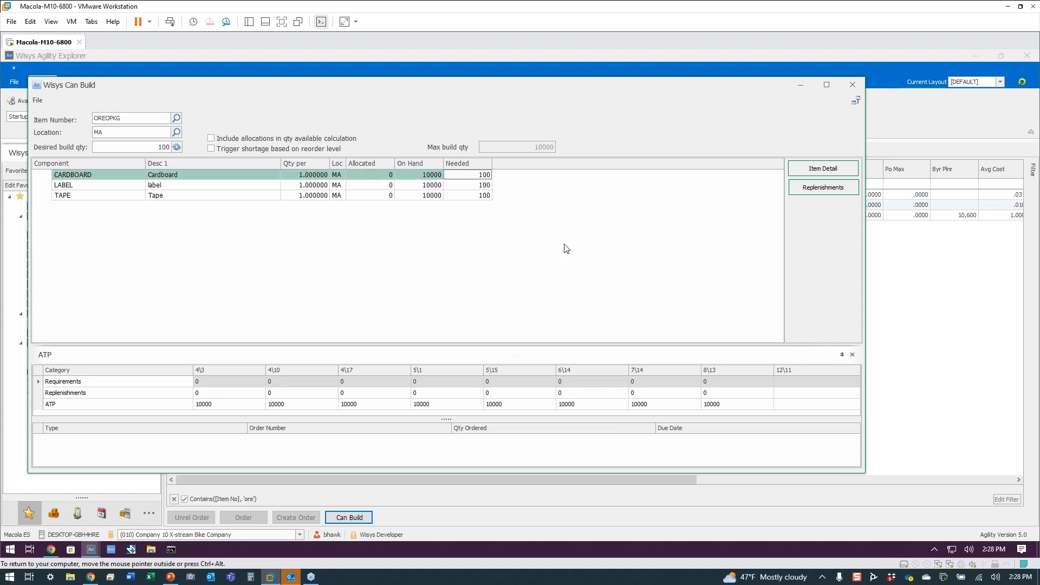
View the replenishment order form for CARDBOARD without creating an order, inspect the ATP row, and close Can Build
click(832, 188)
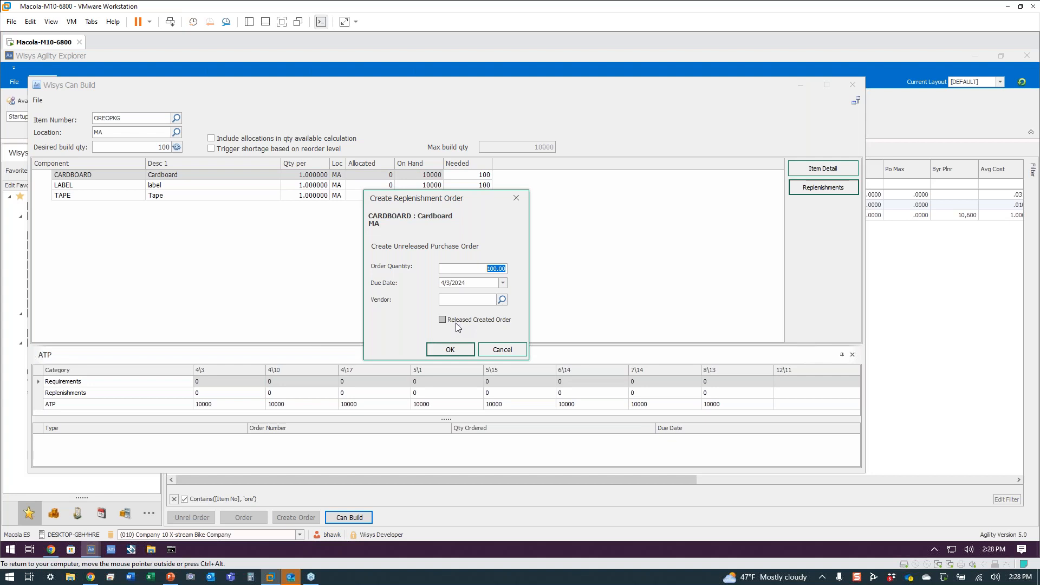
click(504, 349)
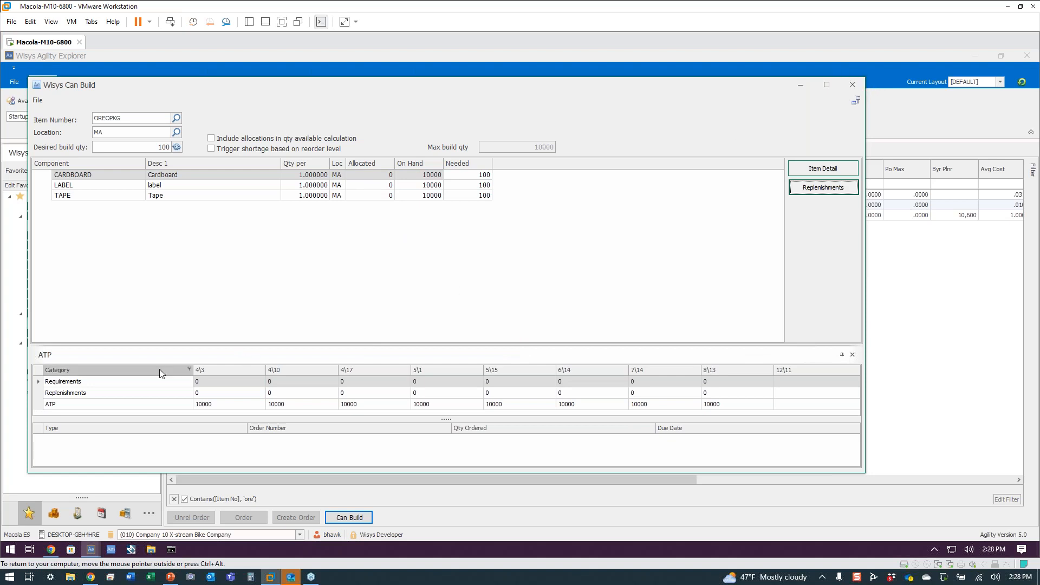
click(197, 405)
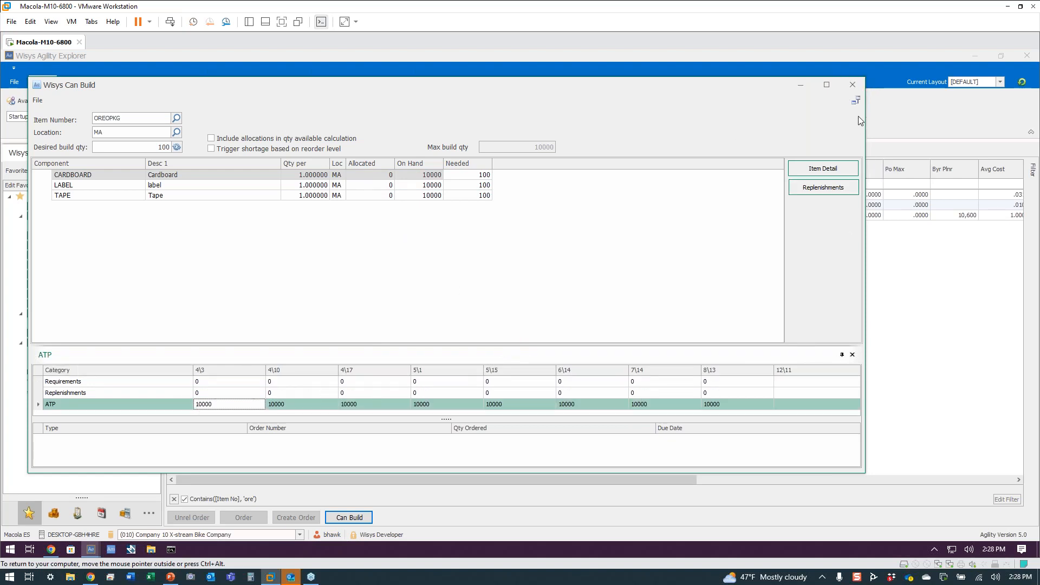
click(853, 84)
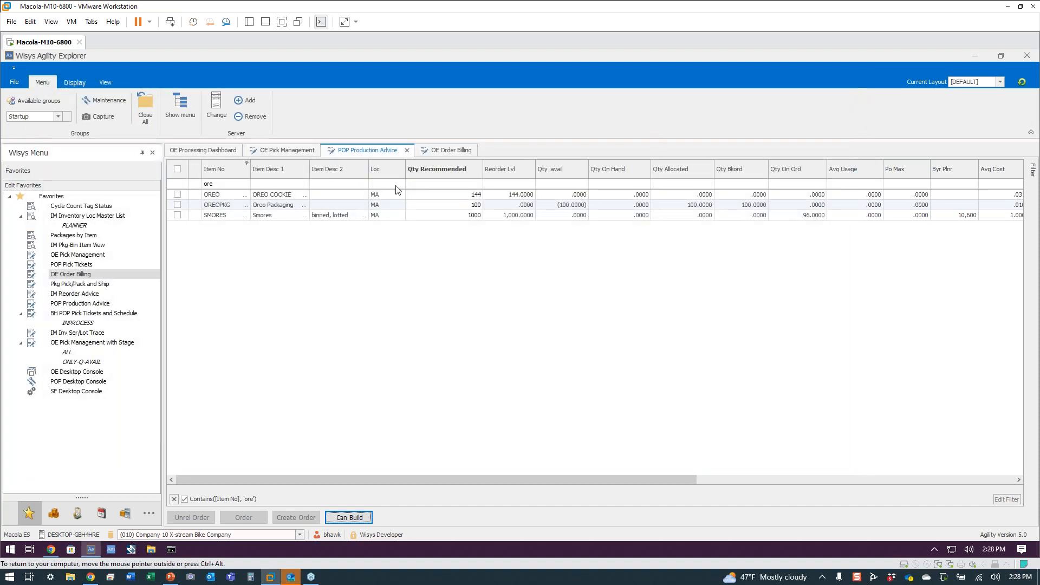
Create a production order for 100 OREOPKG from the production advice line, accepting the proposed due date
click(177, 205)
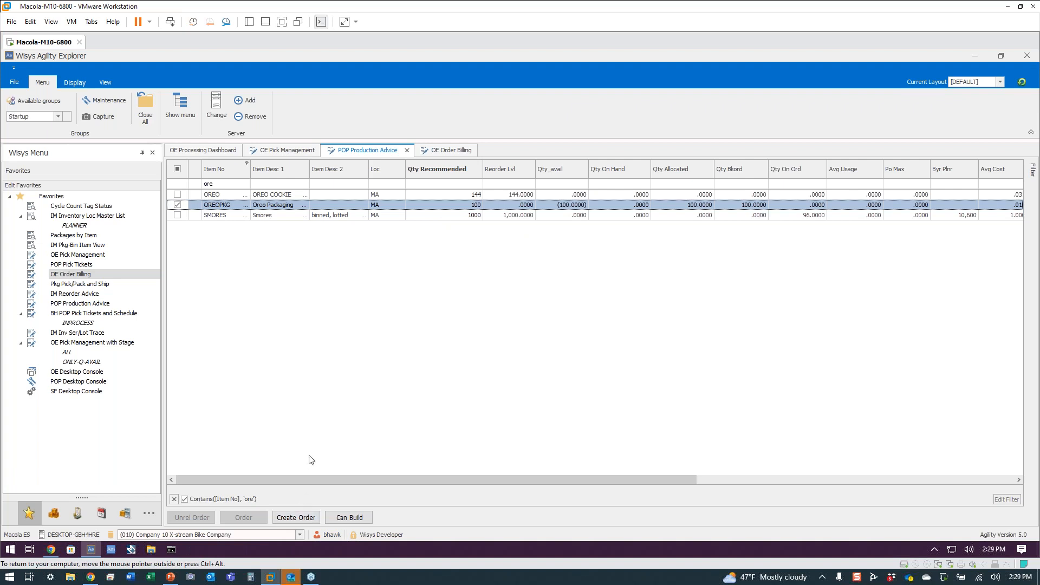
click(287, 209)
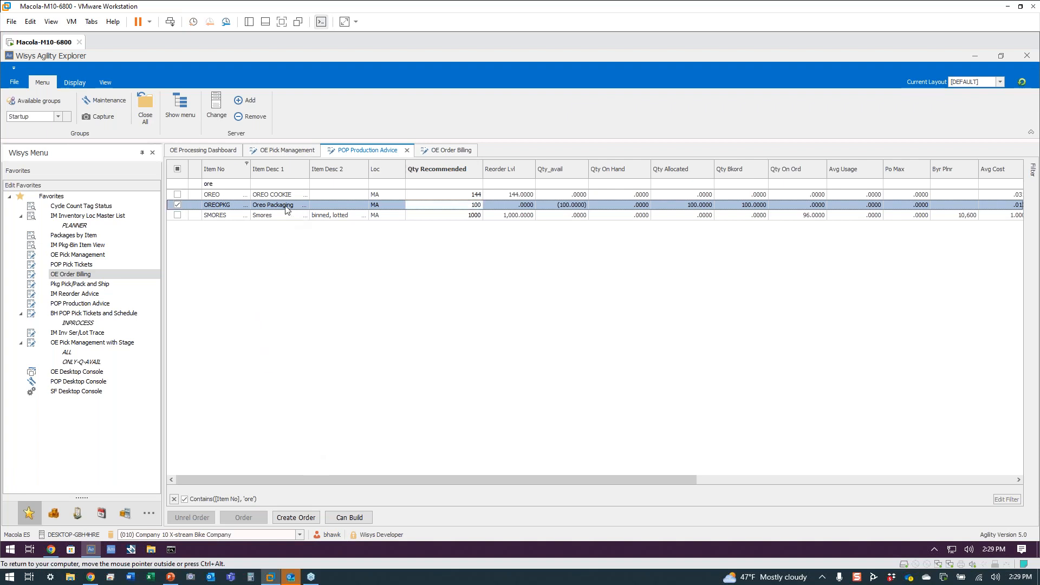
click(297, 518)
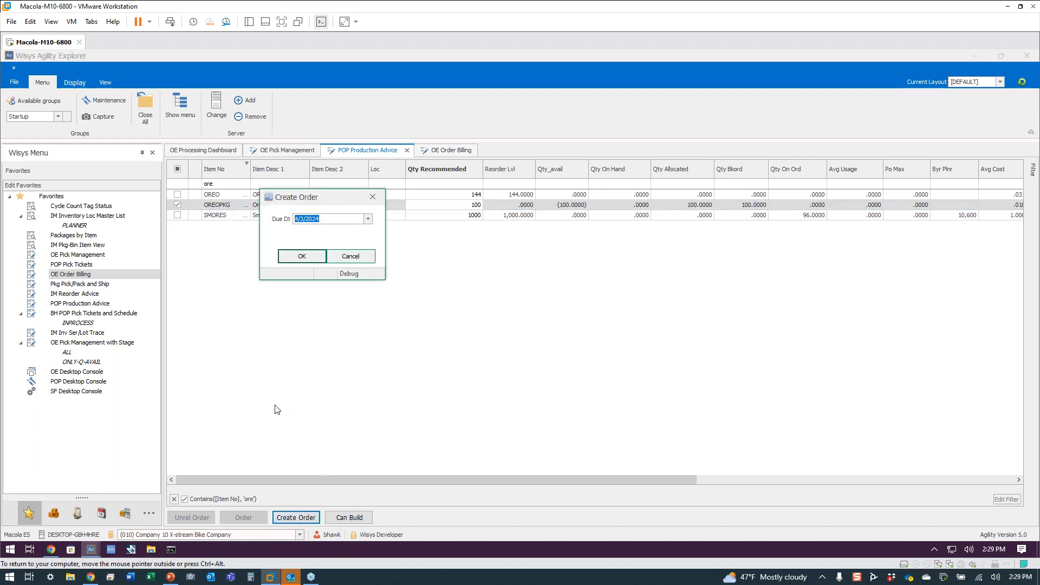
drag(350, 192, 446, 312)
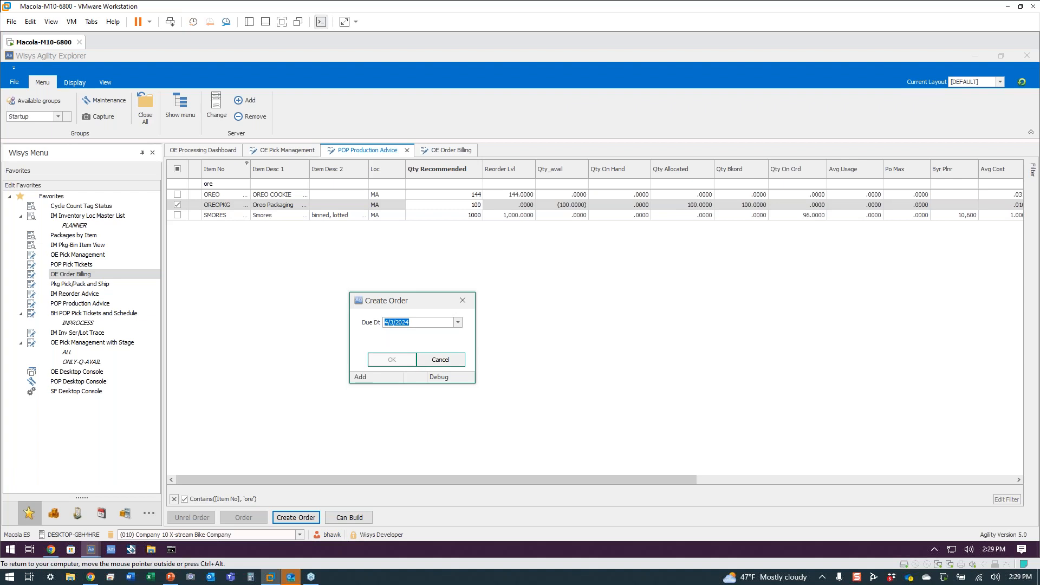
click(409, 362)
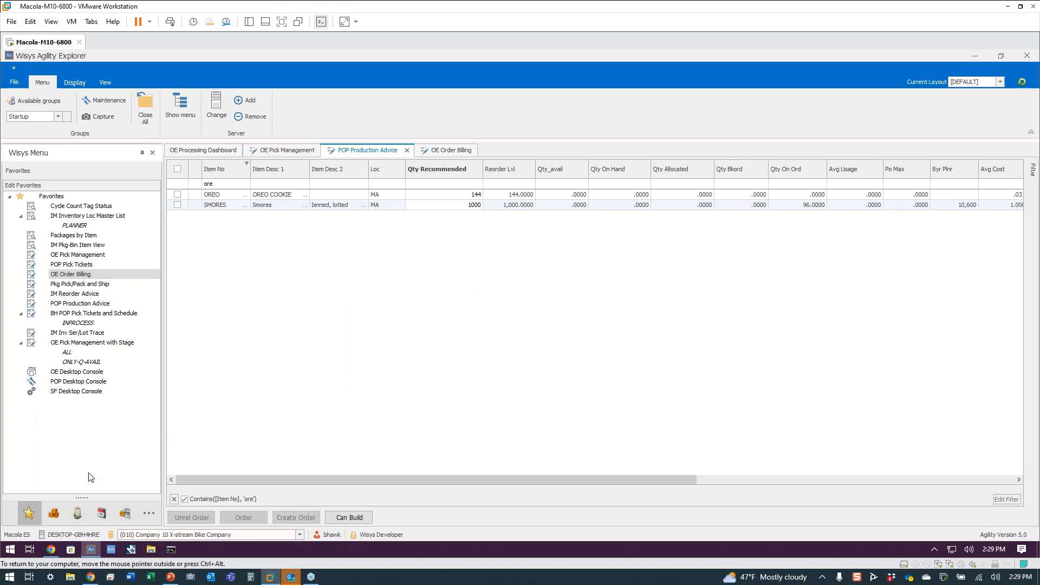
Open POP Desktop Console from Production Order Processing and select the newest OREOPKG order by sorting Ord No in descending order
drag(76, 497, 79, 248)
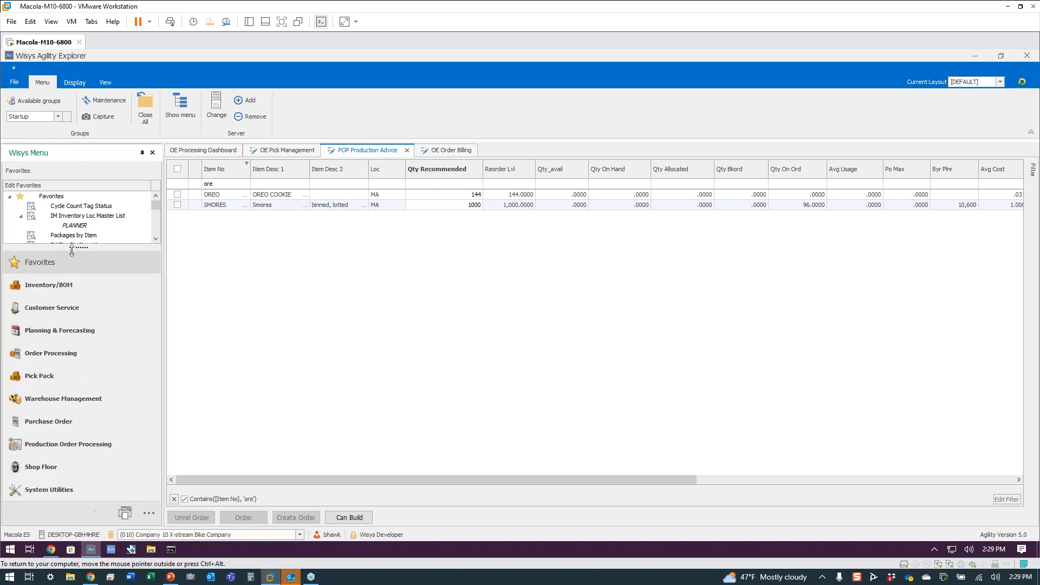
click(61, 446)
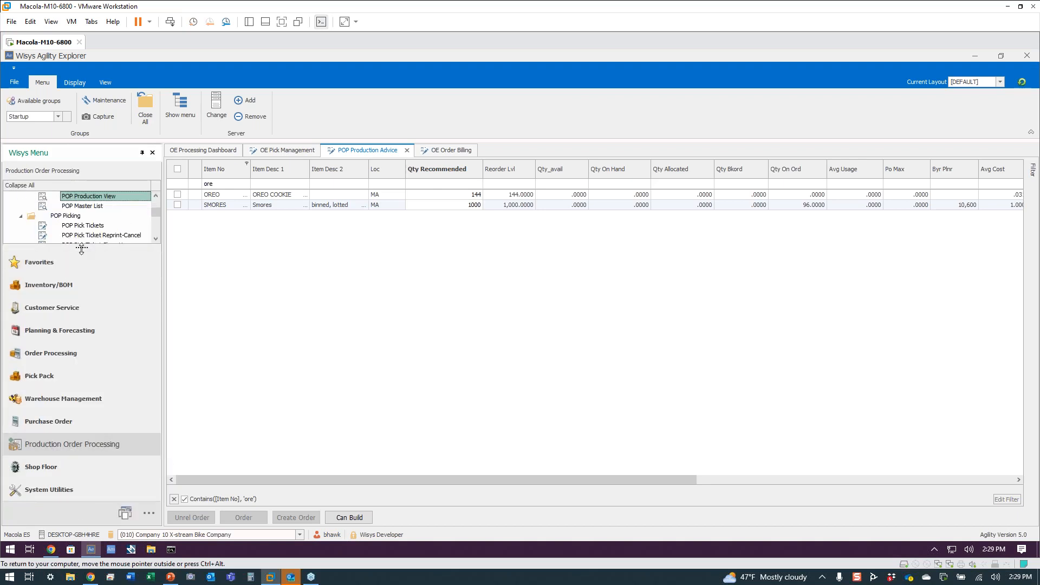
drag(81, 249, 71, 491)
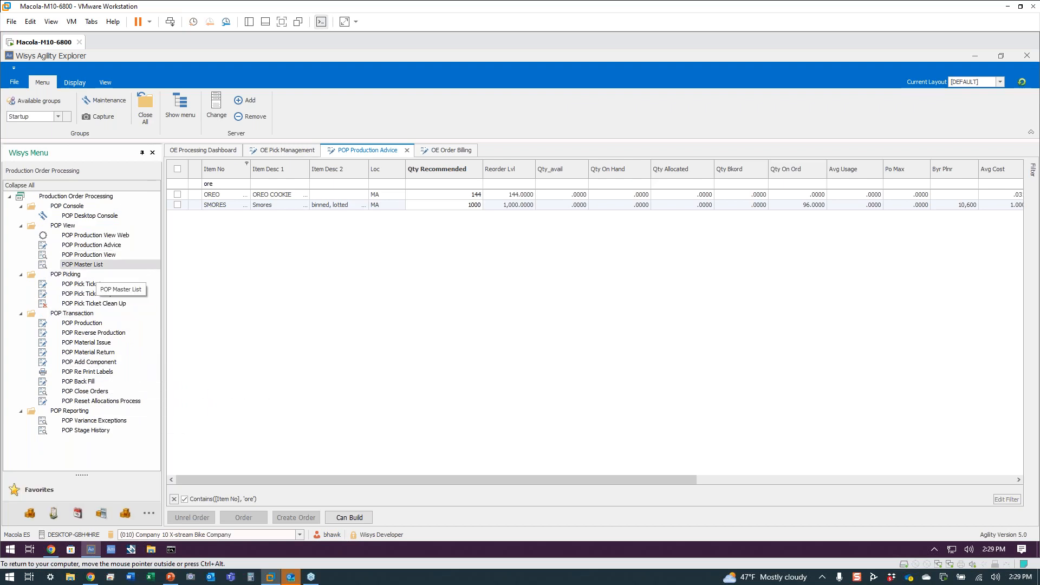
click(92, 217)
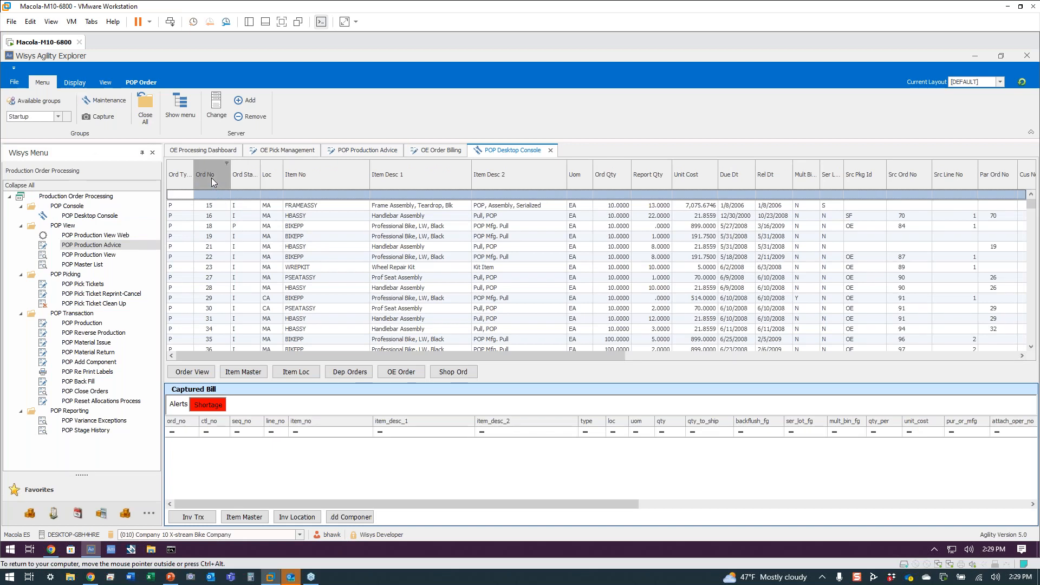
click(212, 178)
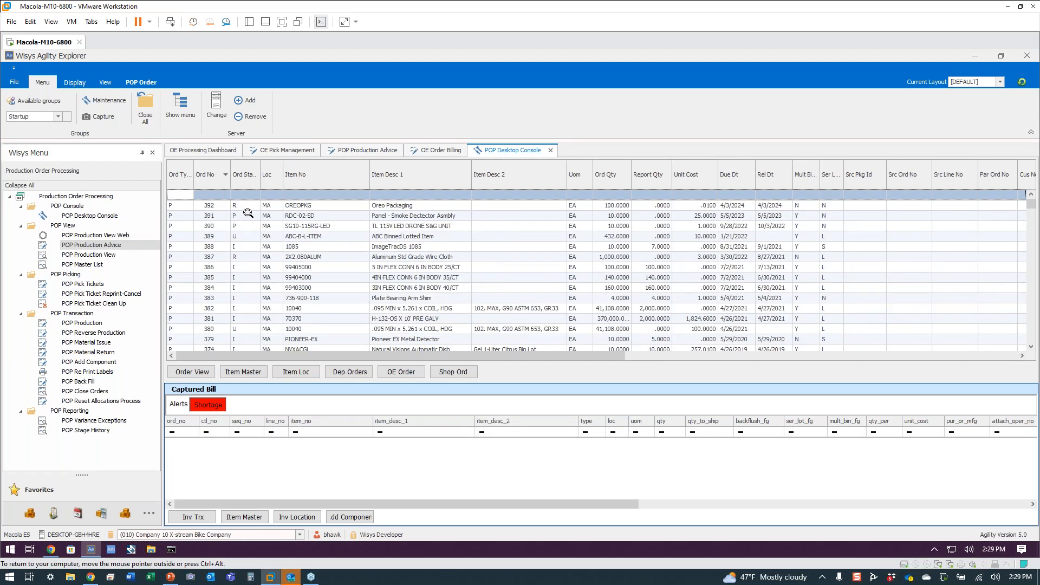
click(300, 211)
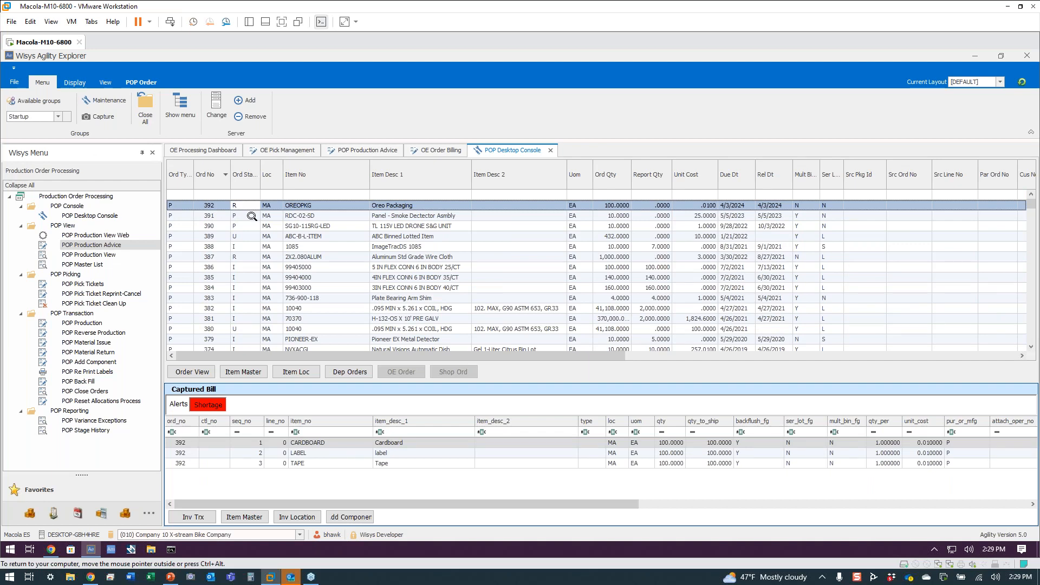
Review the production orders by filtering Ord Status by "r", "u" and "i" in turn, and clear the filter
click(234, 194)
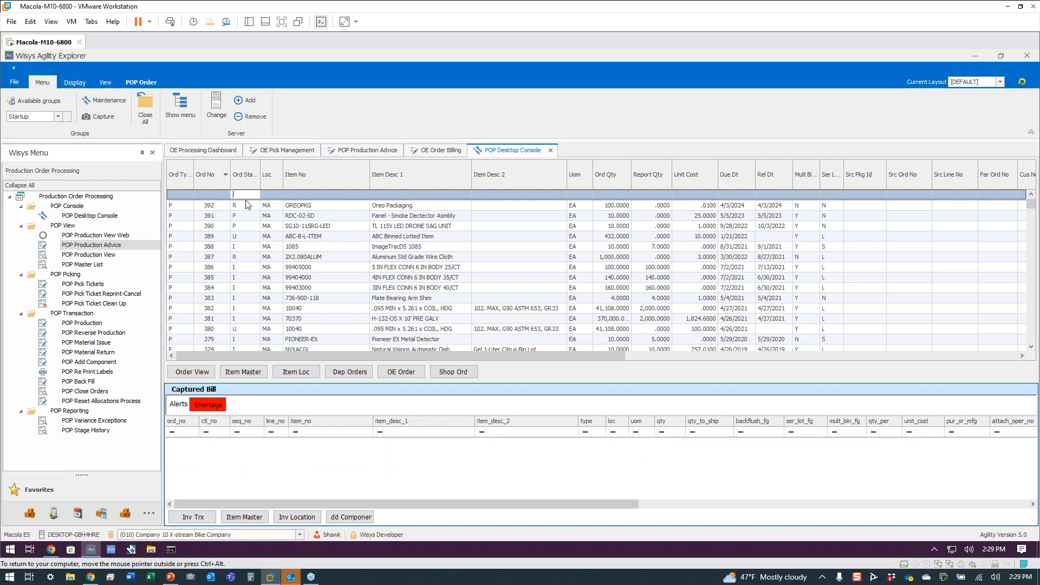
text(r)
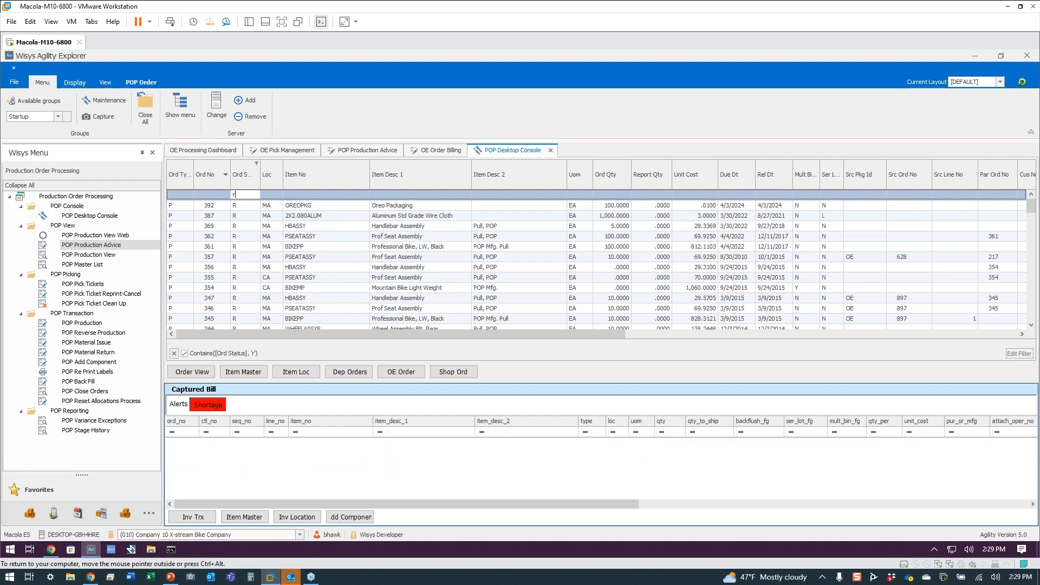
key(BackSpace)
text(u)
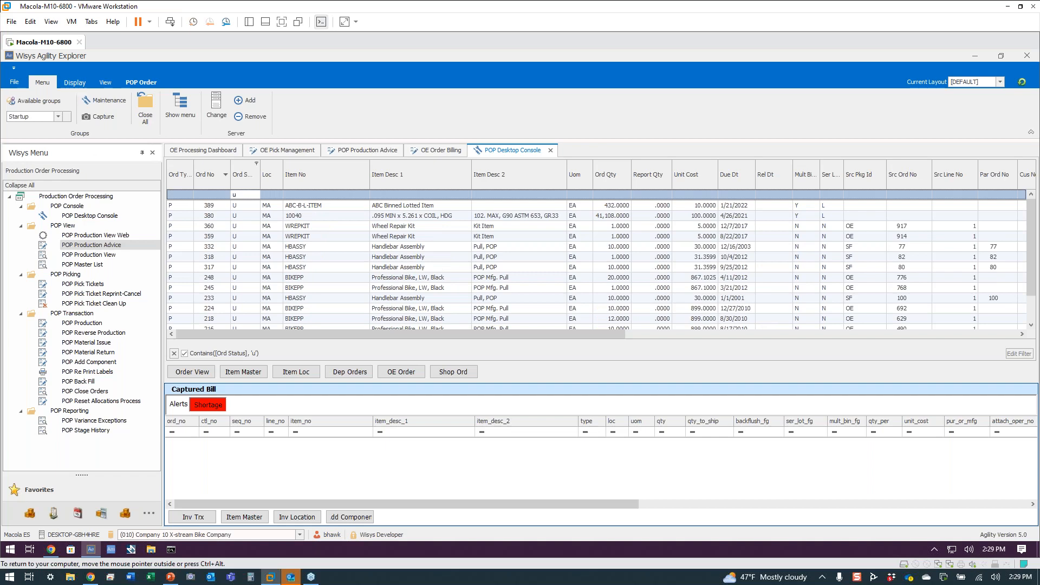
key(BackSpace)
text(i)
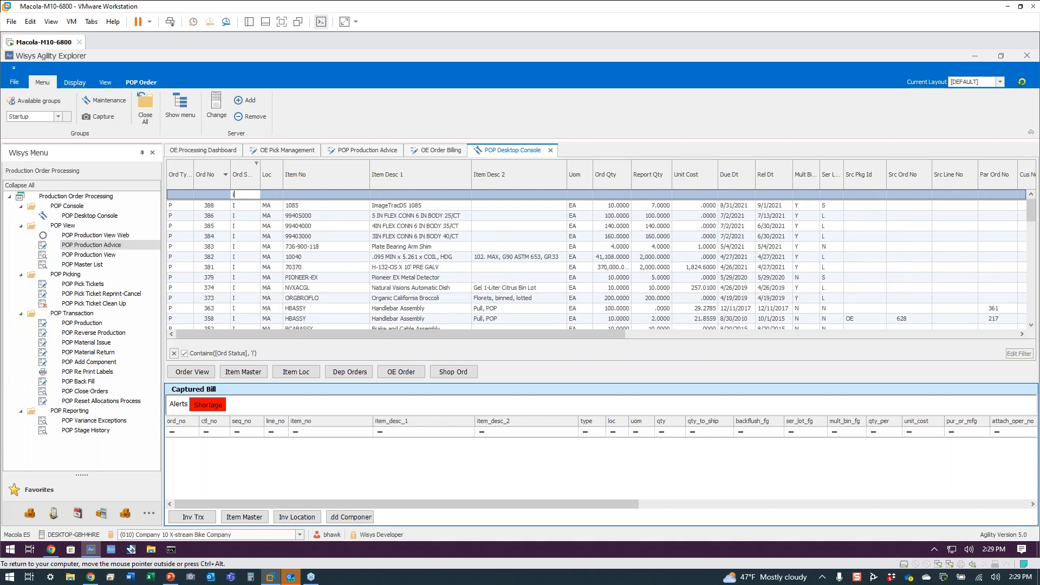
key(BackSpace)
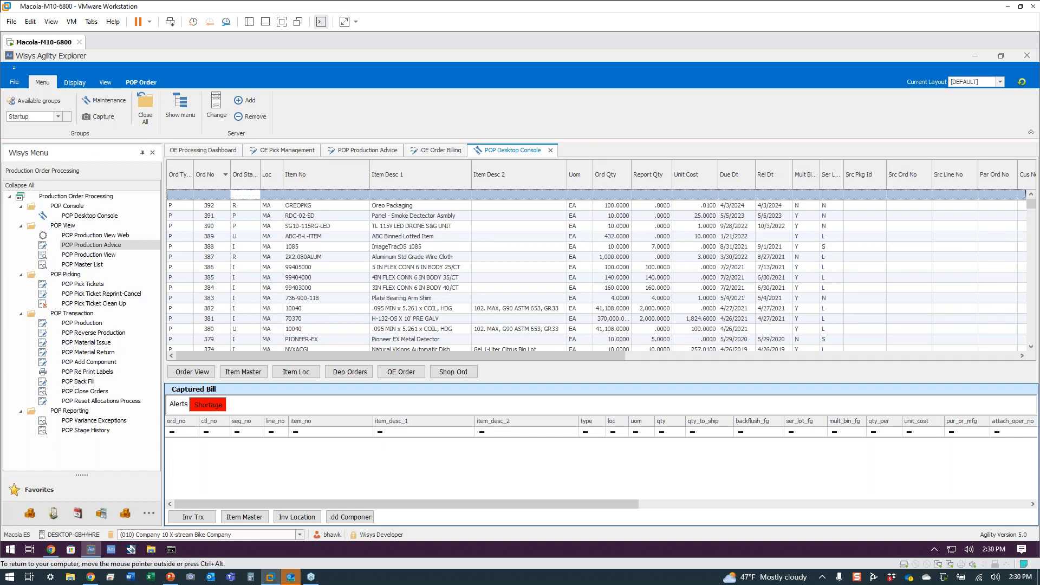
Filter Ord Status by "r" and inspect the LABEL component in the OREOPKG order's captured bill
text(r)
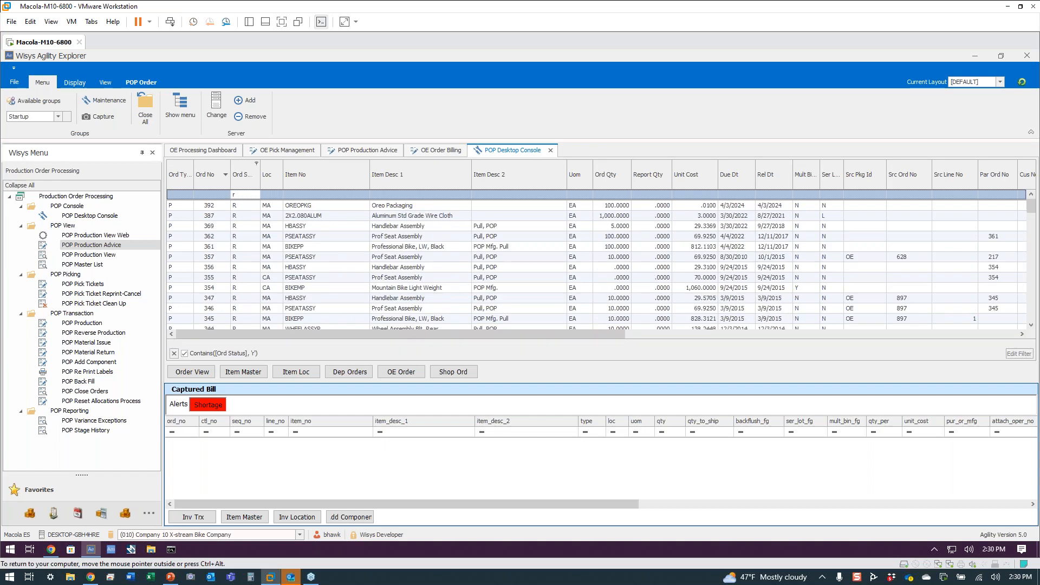
key(Down)
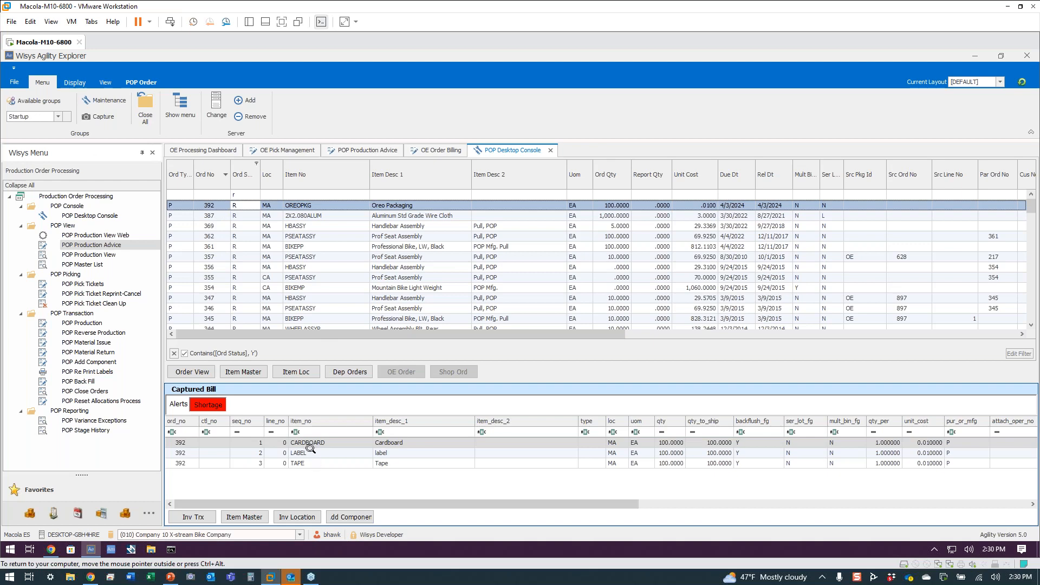
click(329, 454)
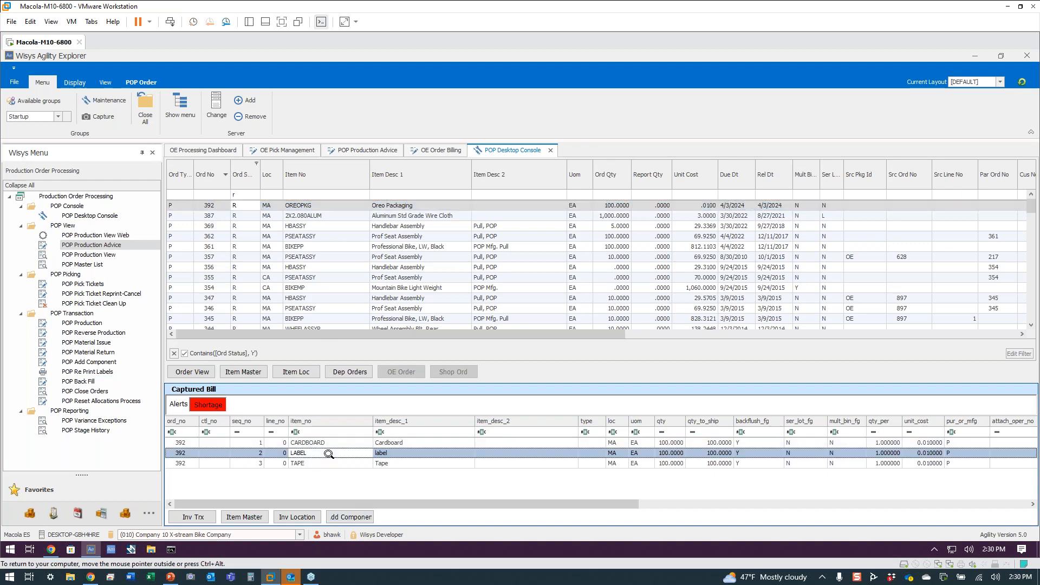
View the Add Component form for the OREOPKG order and close it without adding a component
click(356, 518)
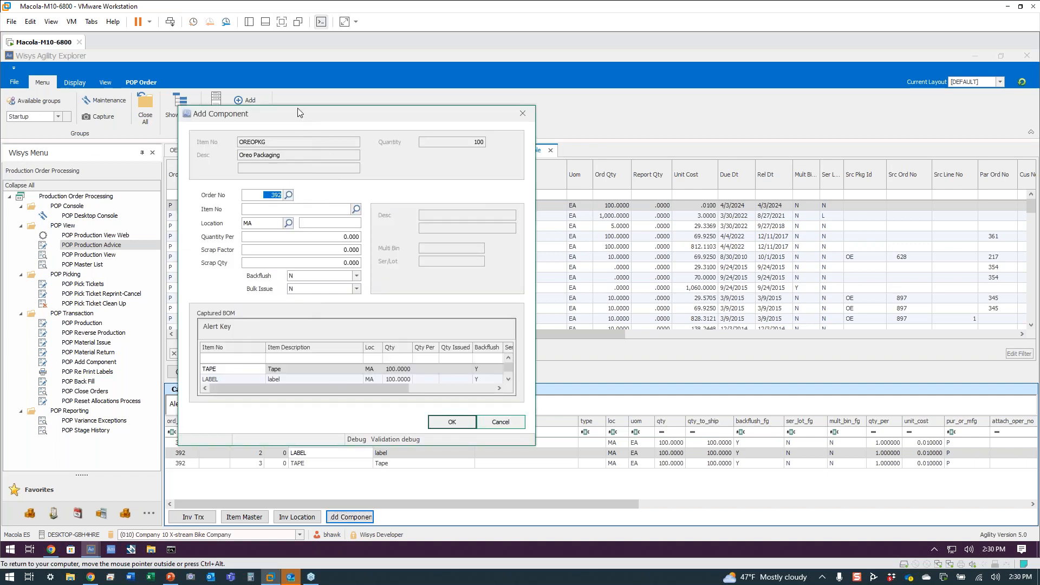
drag(297, 109, 474, 135)
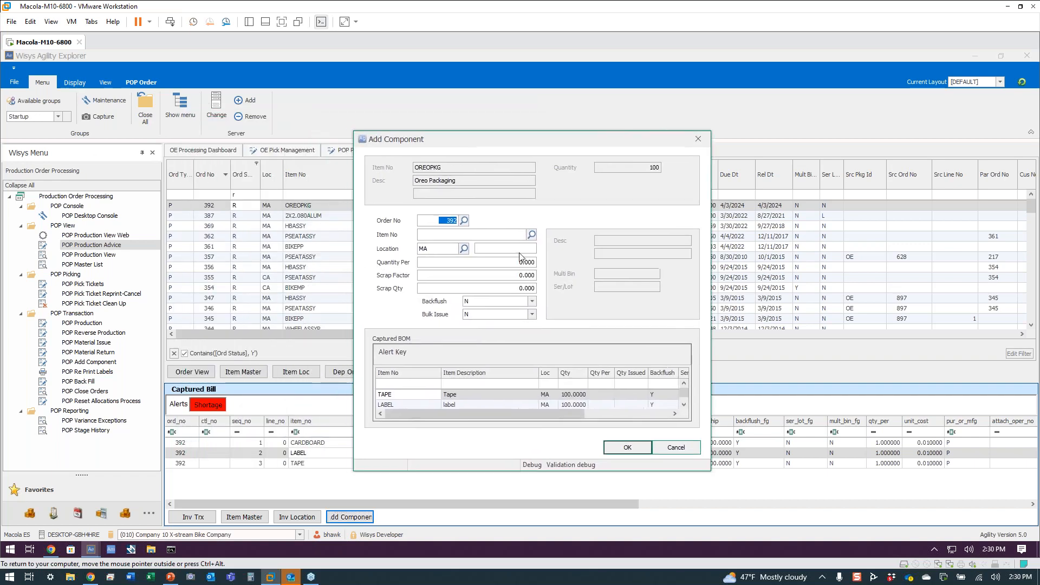
click(677, 453)
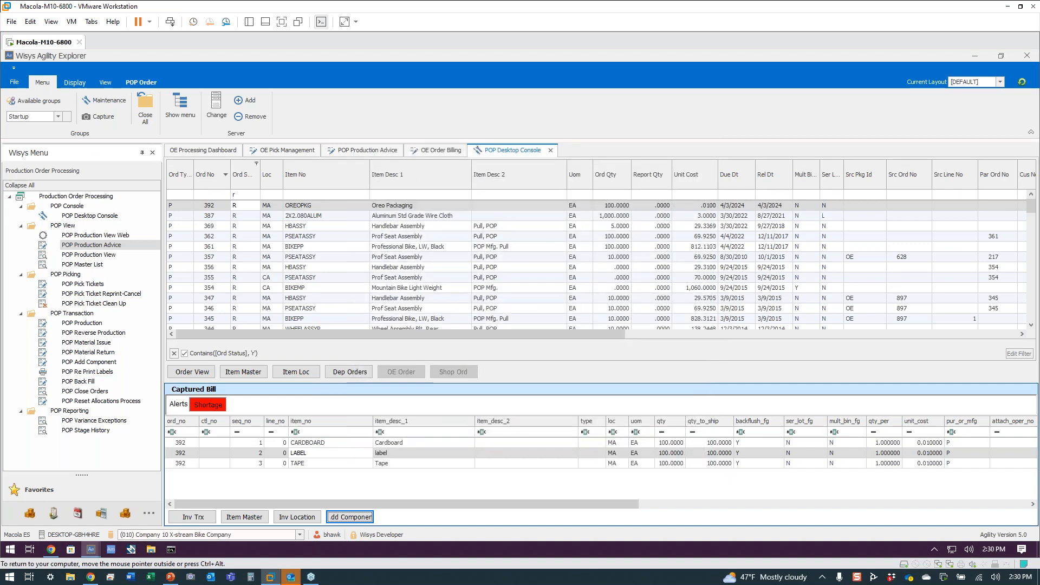
click(754, 441)
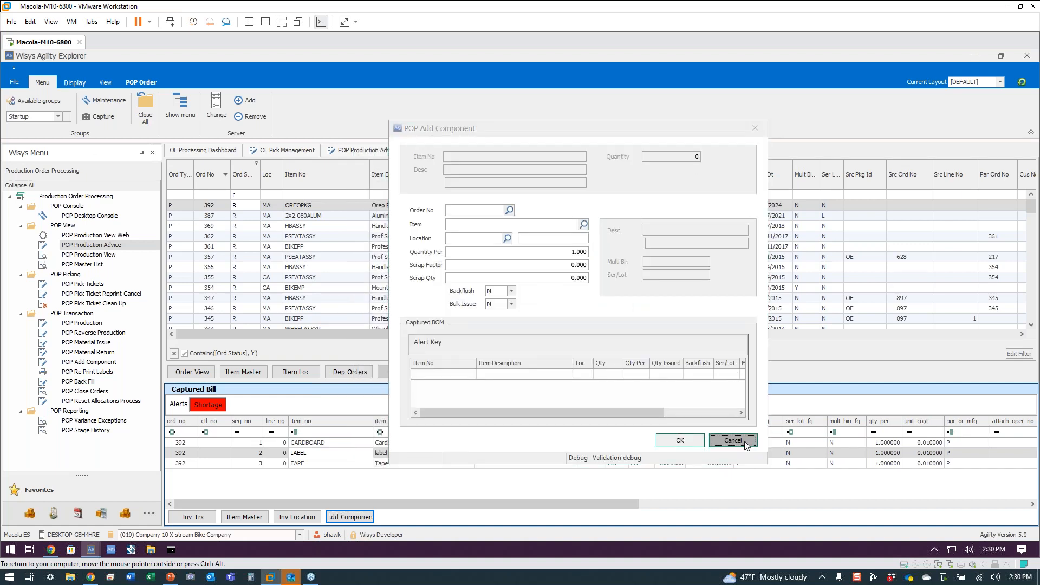
Reselect the OREOPKG order in the console, switch to the Screen Cast page in Chrome, and go back from OE Mobile Order Status
click(293, 206)
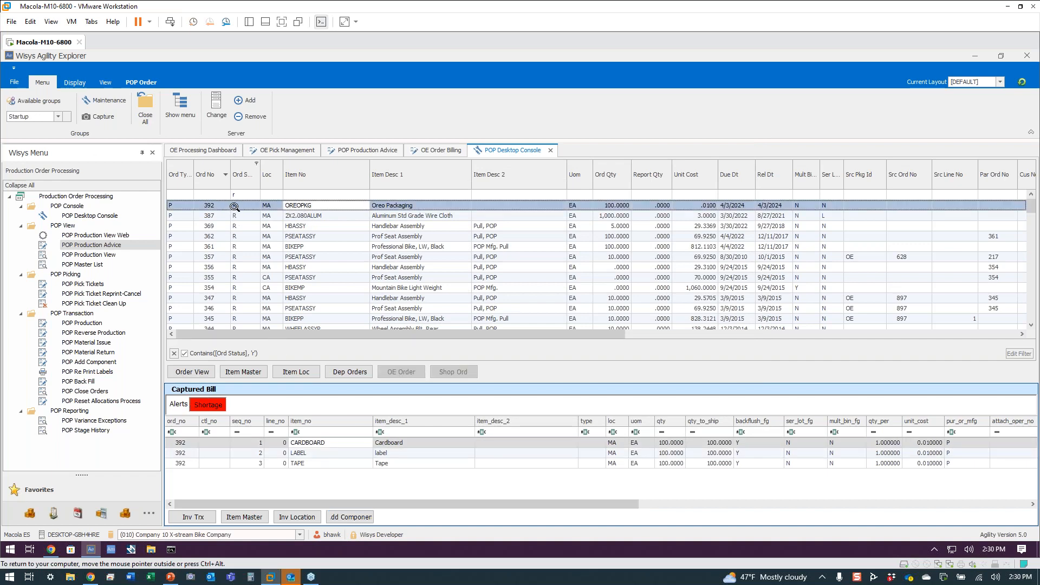
click(234, 207)
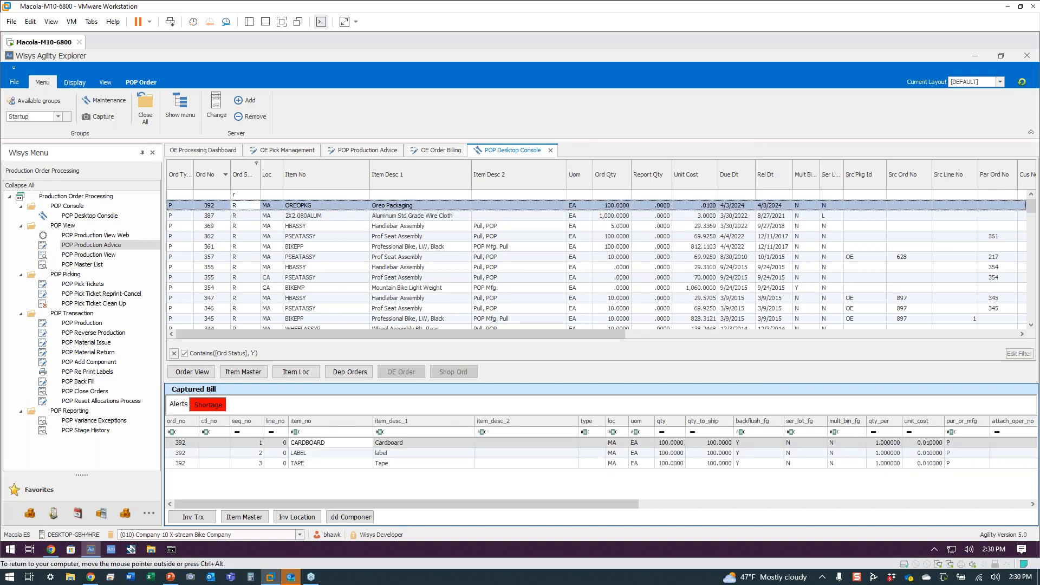
click(91, 577)
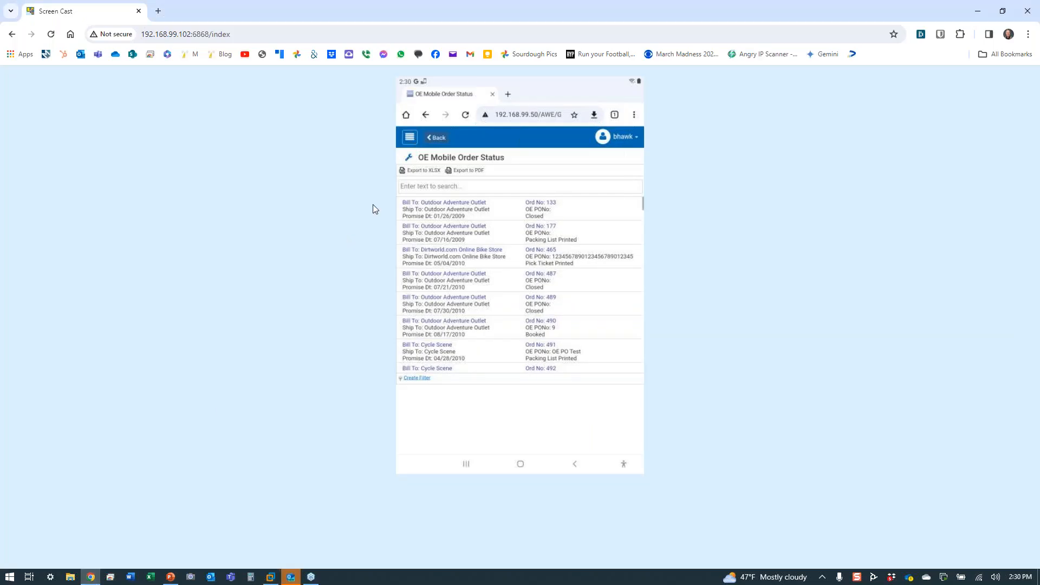
click(433, 138)
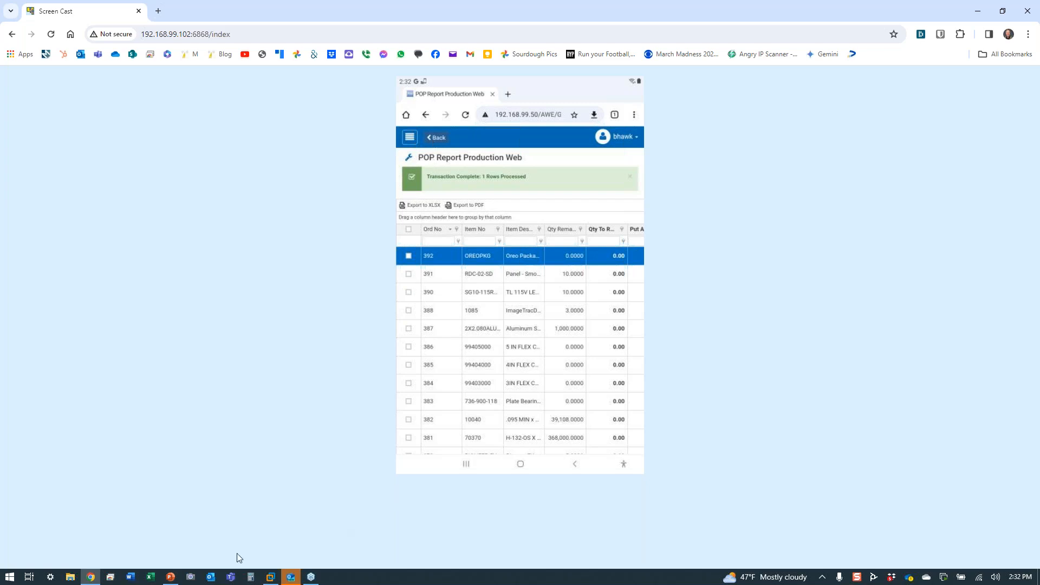
Switch back to Wisys Agility in the virtual machine and refresh the POP Desktop Console order list
click(269, 579)
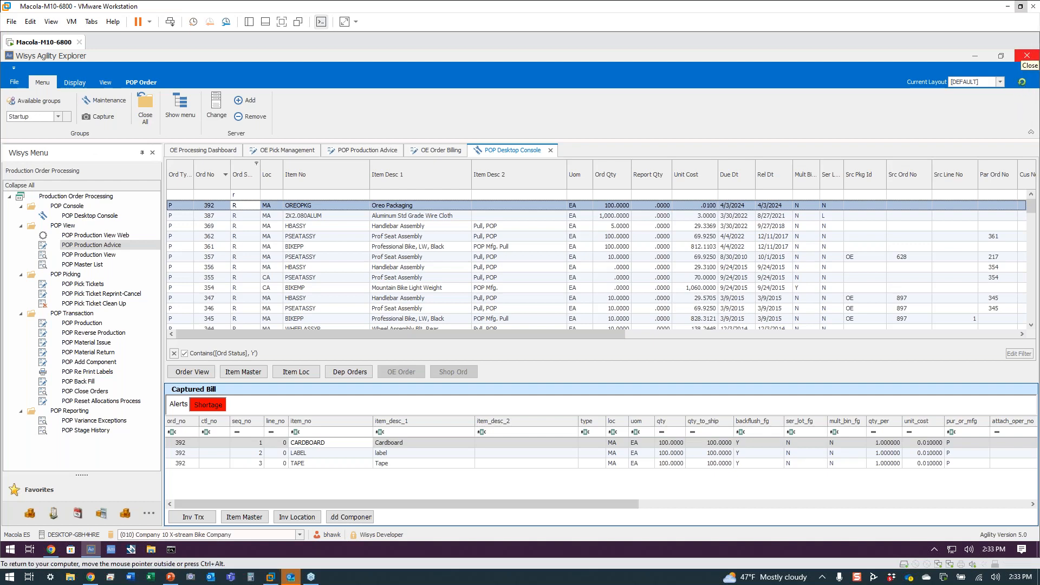
click(1022, 82)
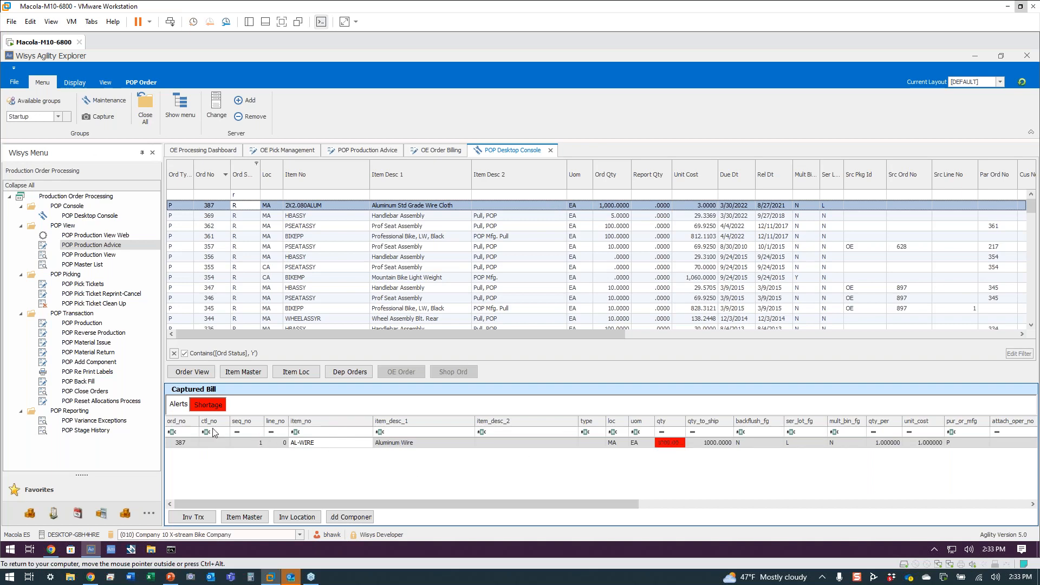
click(199, 442)
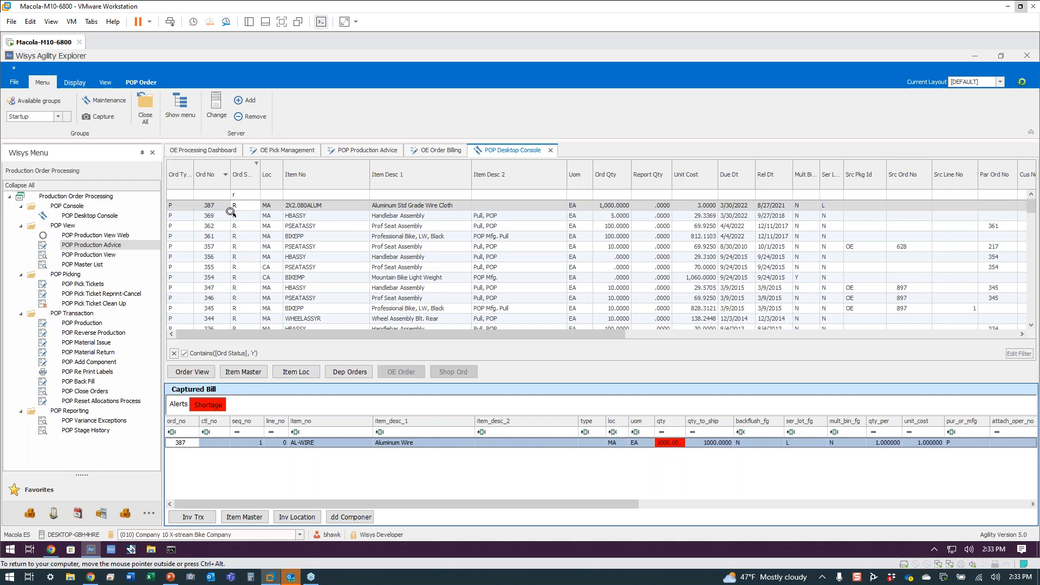
click(208, 195)
text(1031)
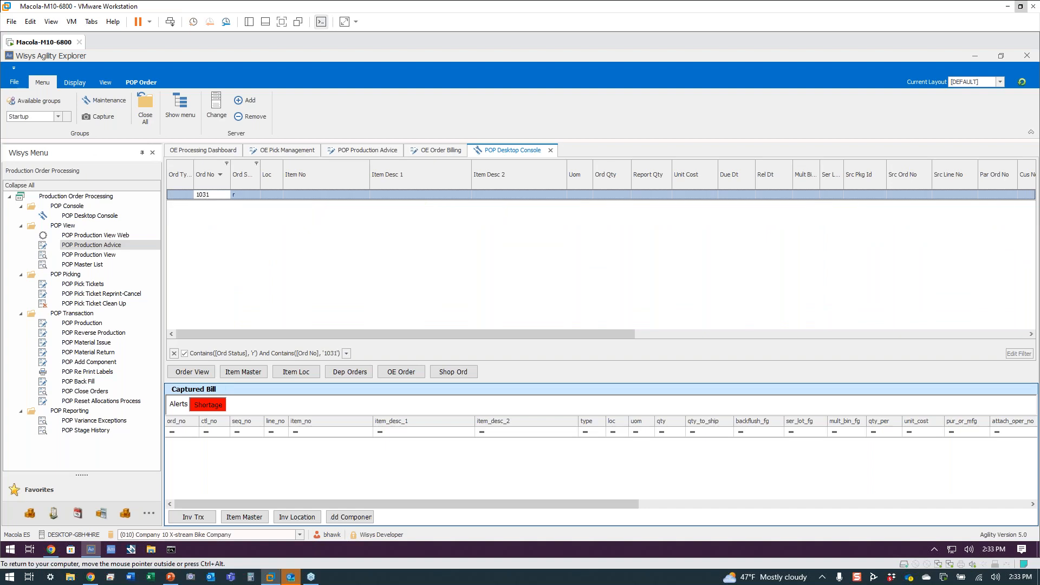
key(BackSpace)
key(BackSpace)
key(BackSpace)
key(BackSpace)
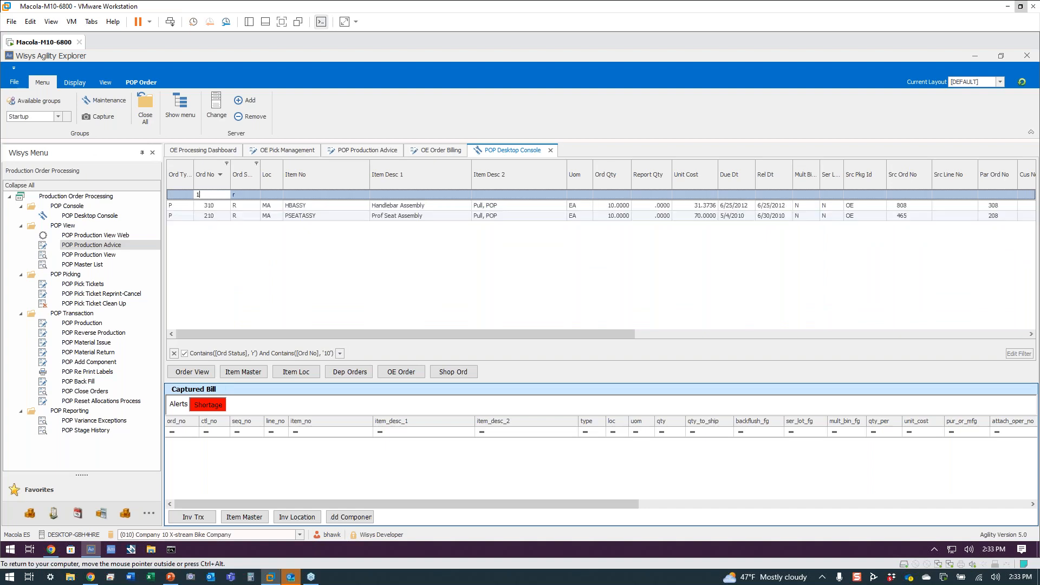
Filter Ord No by the OREOPKG production order's number and clear the Ord Status filter
text(3)
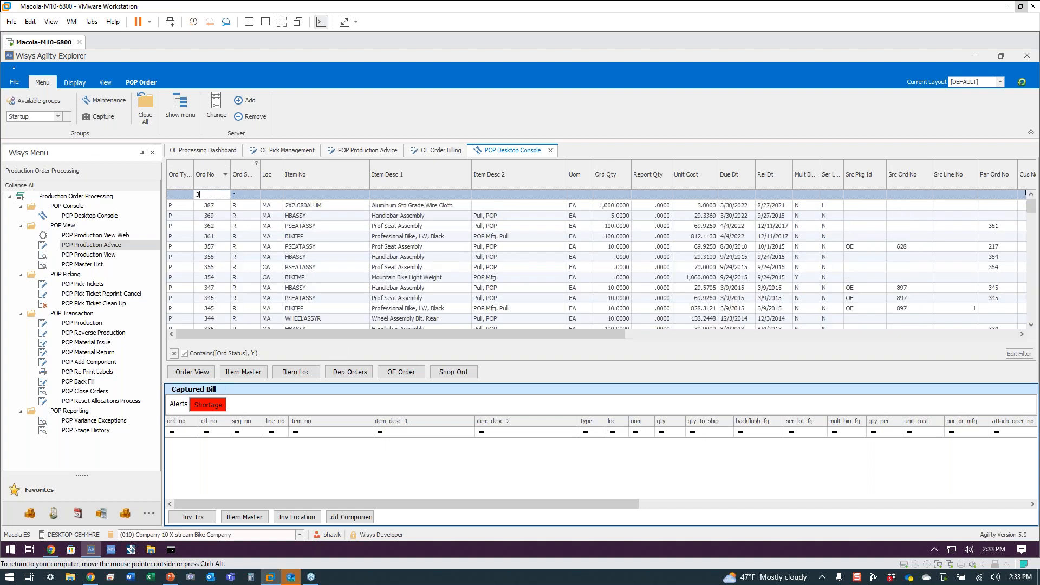
text(92)
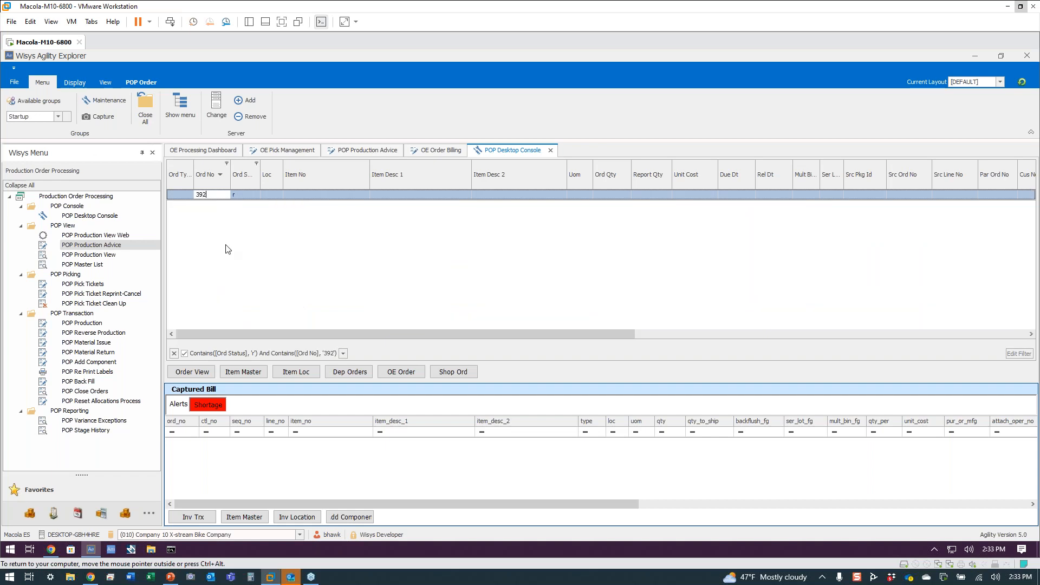
key(Tab)
key(BackSpace)
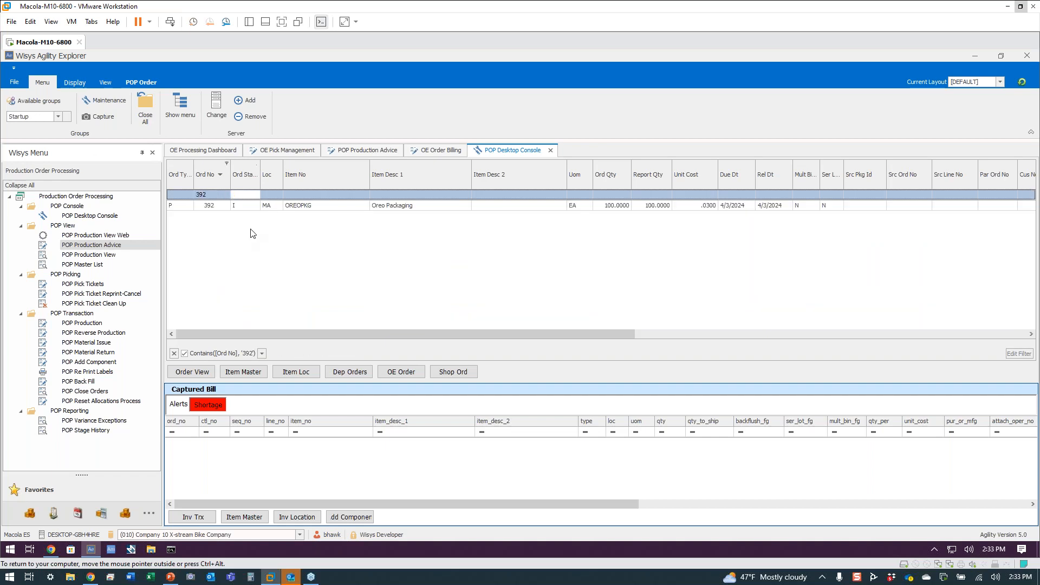
Select the OREOPKG production order in the console to view its captured bill of components
key(Down)
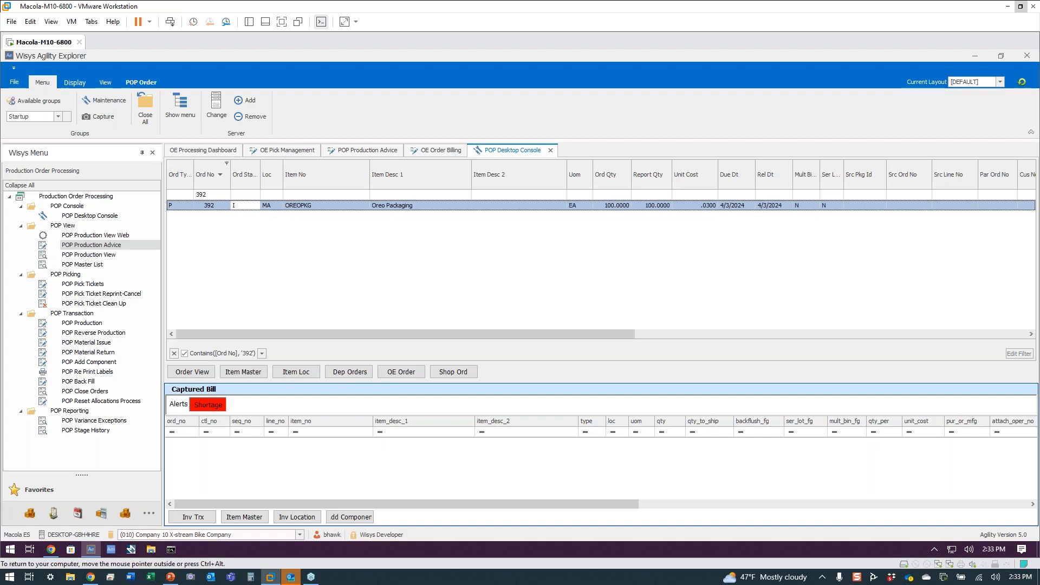
click(613, 205)
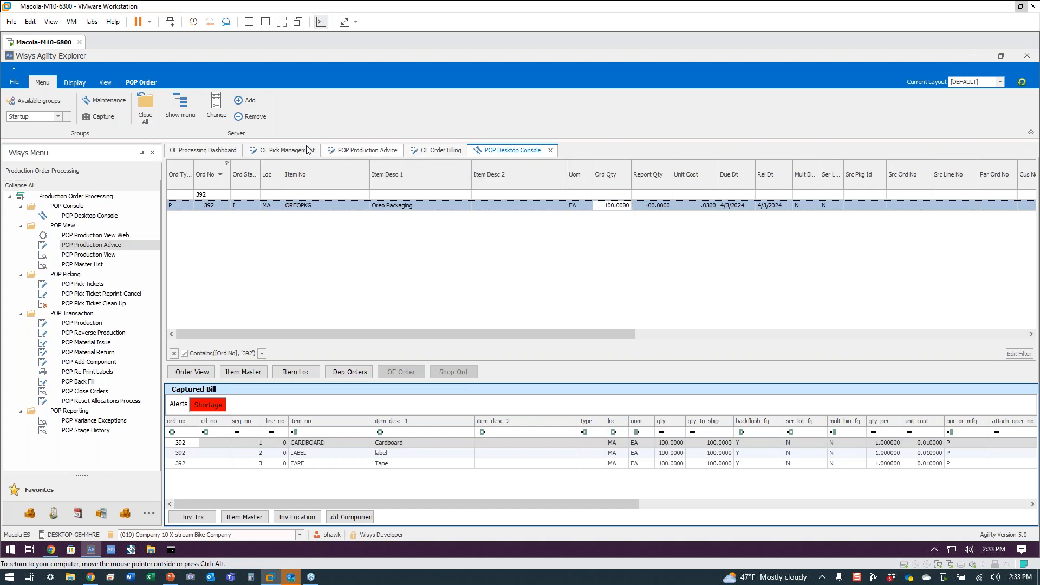
Refresh the order lines in OE Pick Management and fill the backorders for all listed lines
click(277, 151)
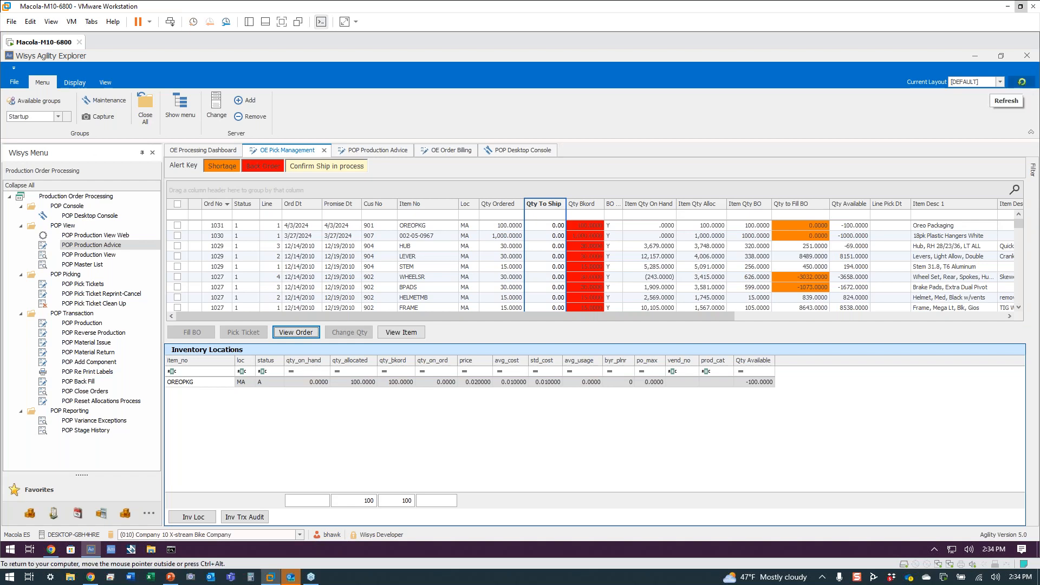
click(1019, 86)
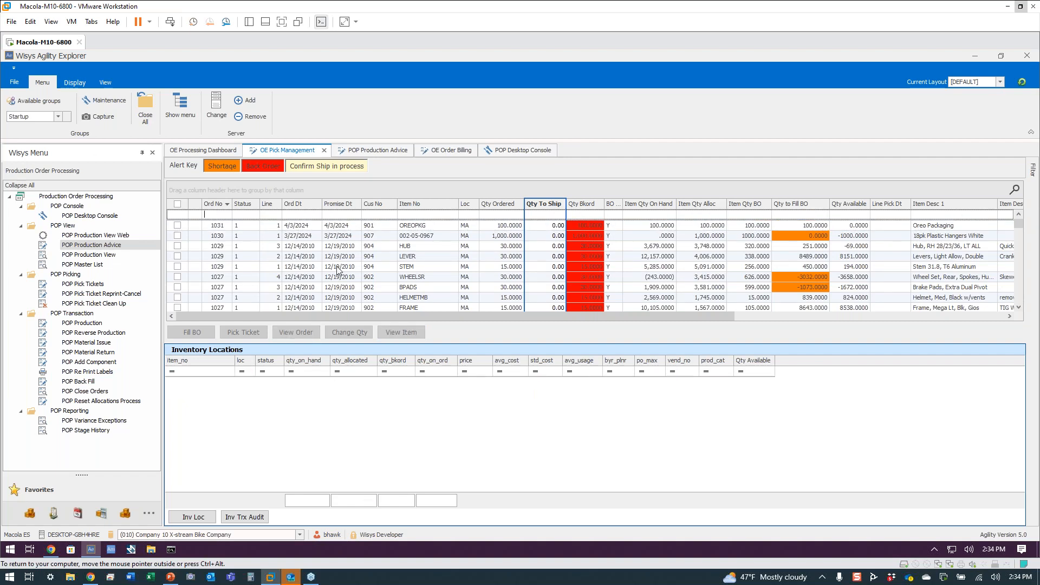
click(218, 226)
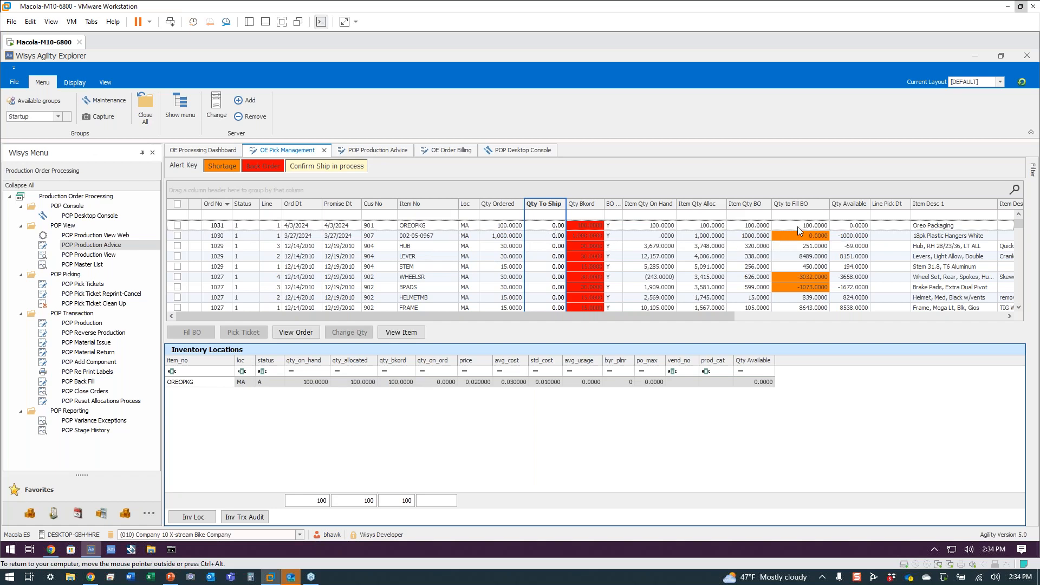
click(177, 205)
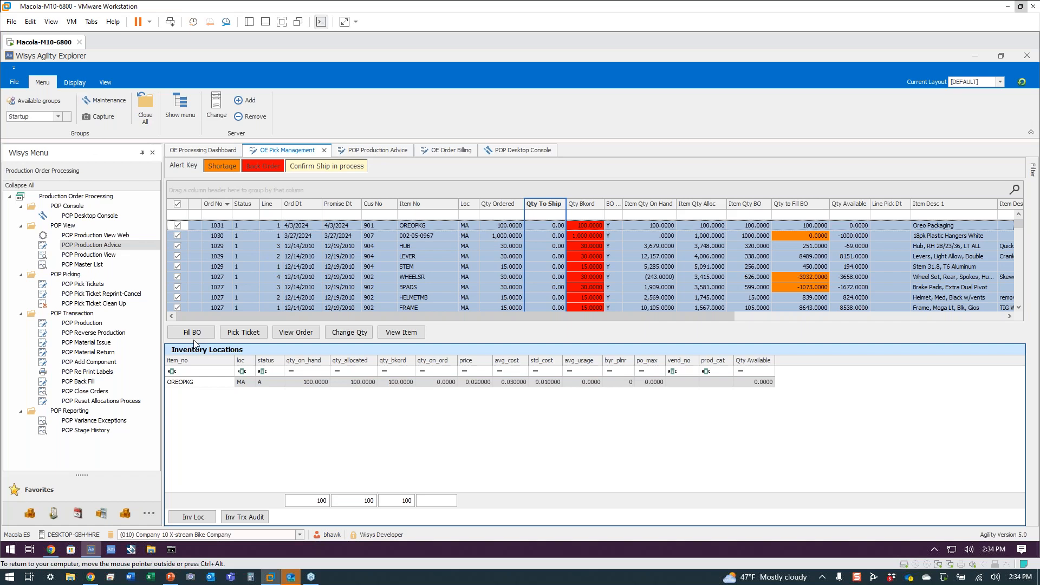
click(192, 332)
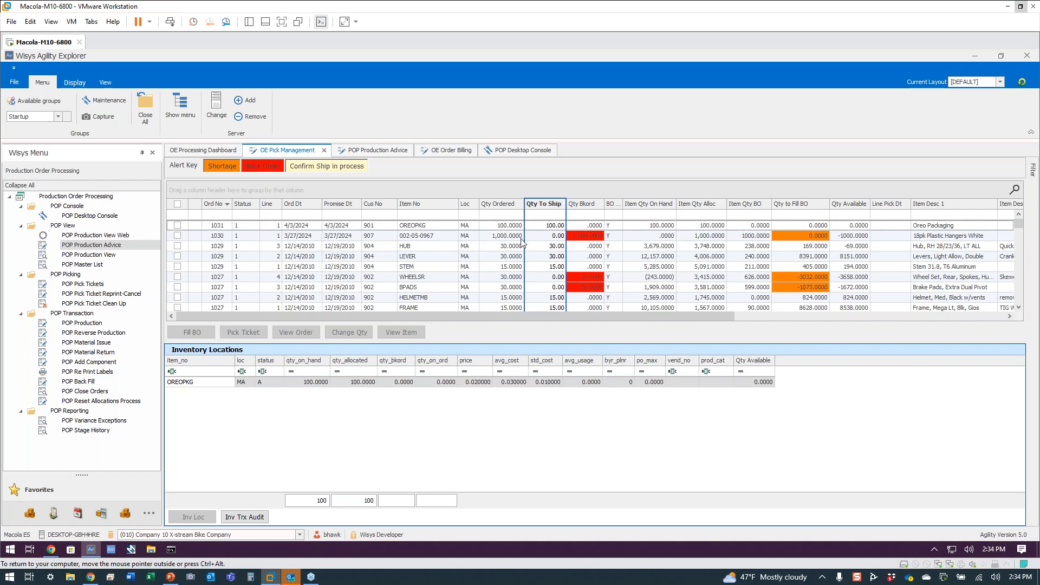
Generate the pick ticket for only the OREOPKG order line, view the picking ticket documents full-size and close them
click(553, 226)
click(178, 225)
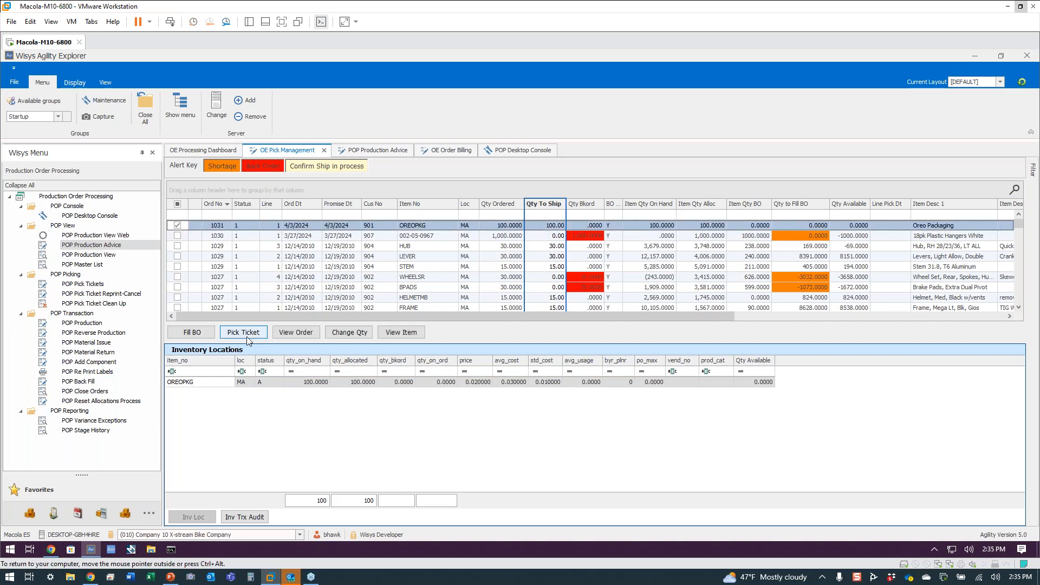
click(244, 333)
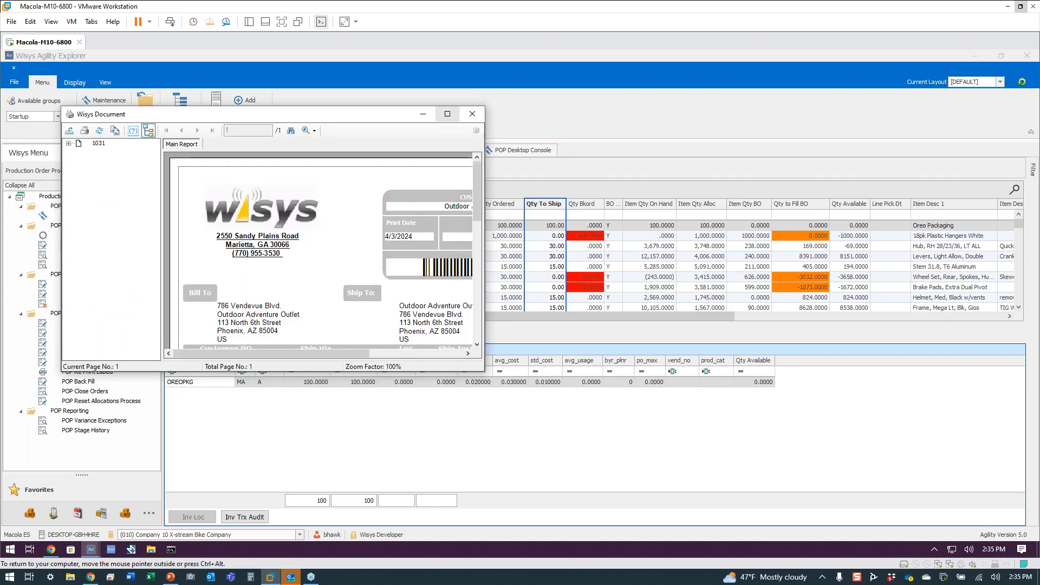
click(447, 114)
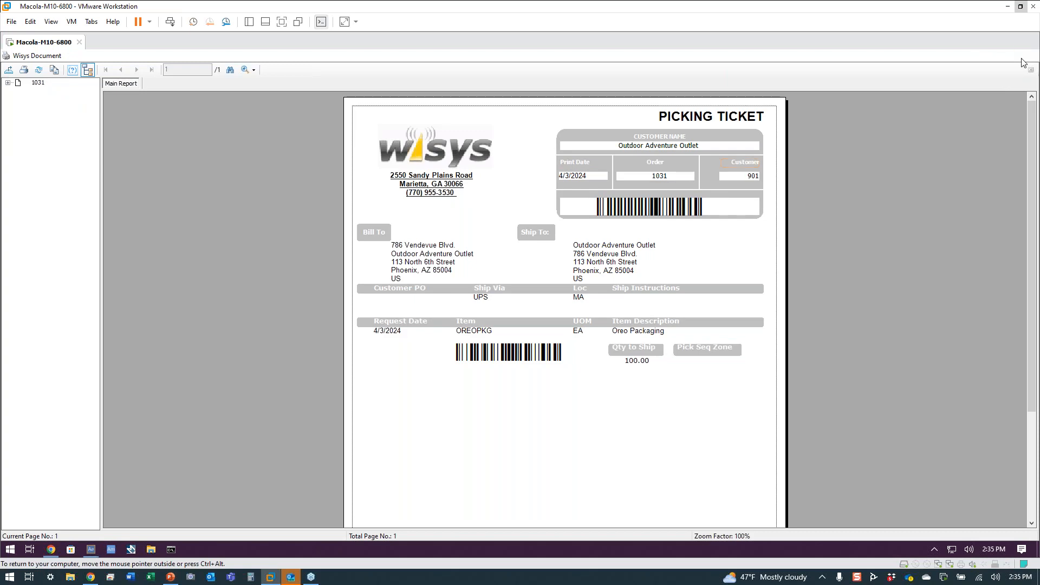
click(1024, 58)
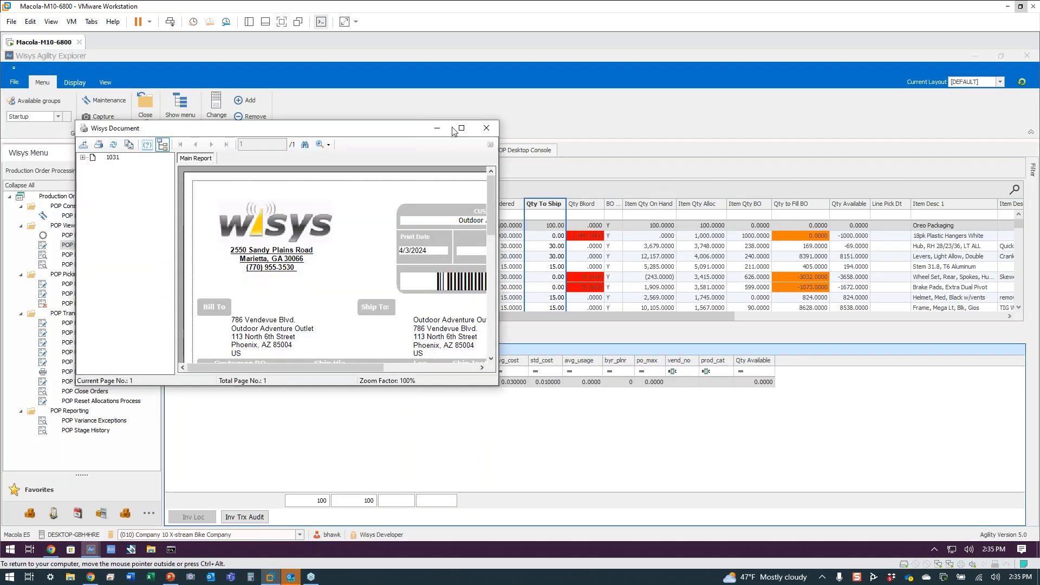
click(461, 129)
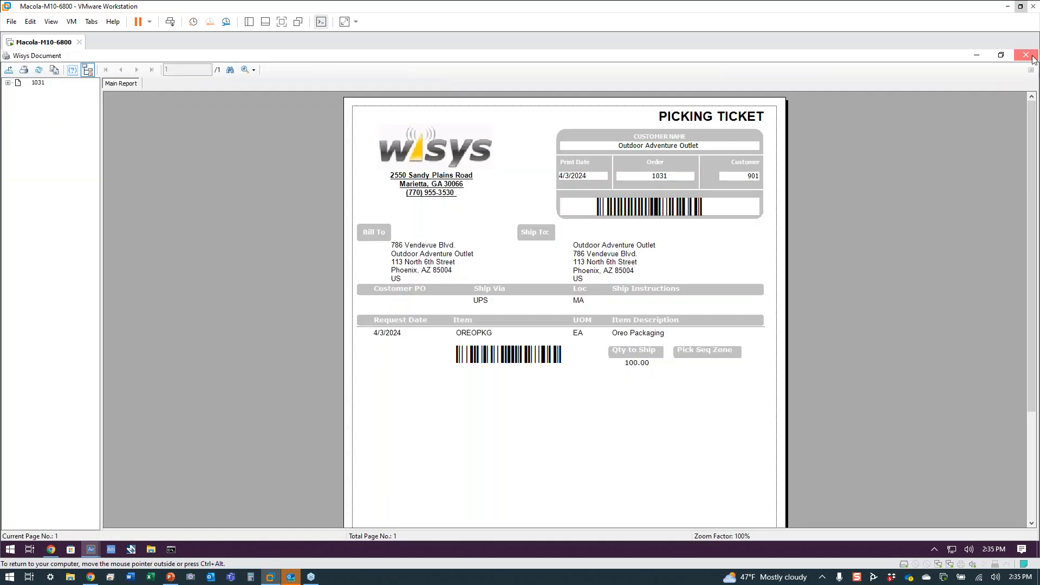
click(1033, 58)
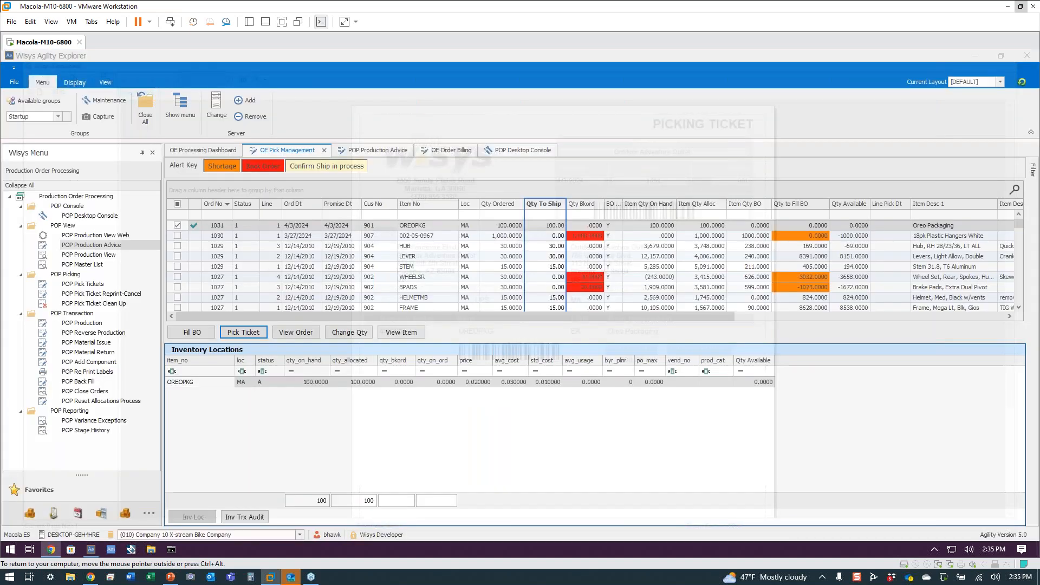
click(494, 314)
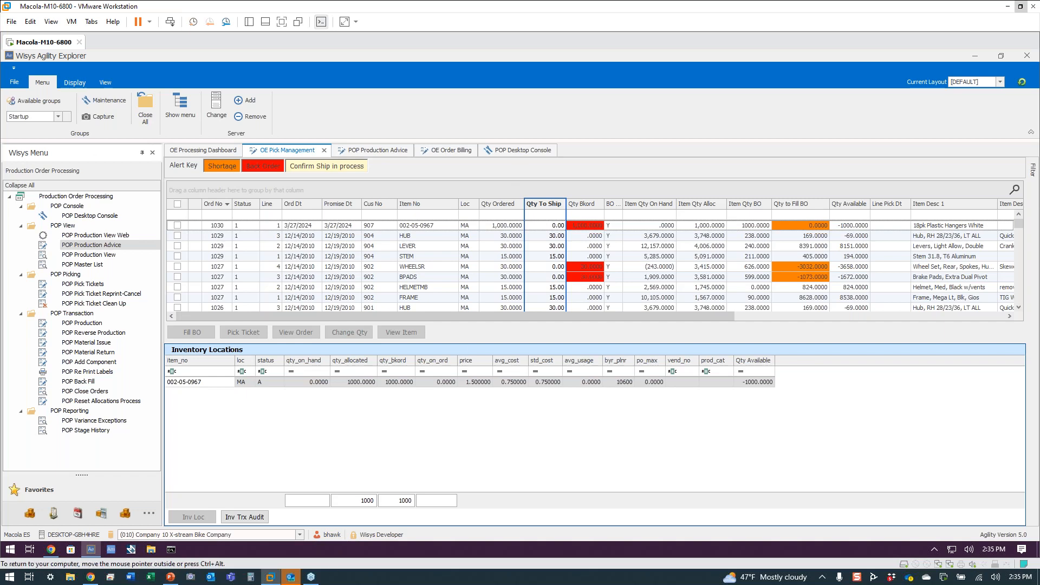
Switch to the Screen Cast page in Chrome, open OE Confirm Ship Web and filter Ord No by the OREOPKG sales order's number
click(91, 578)
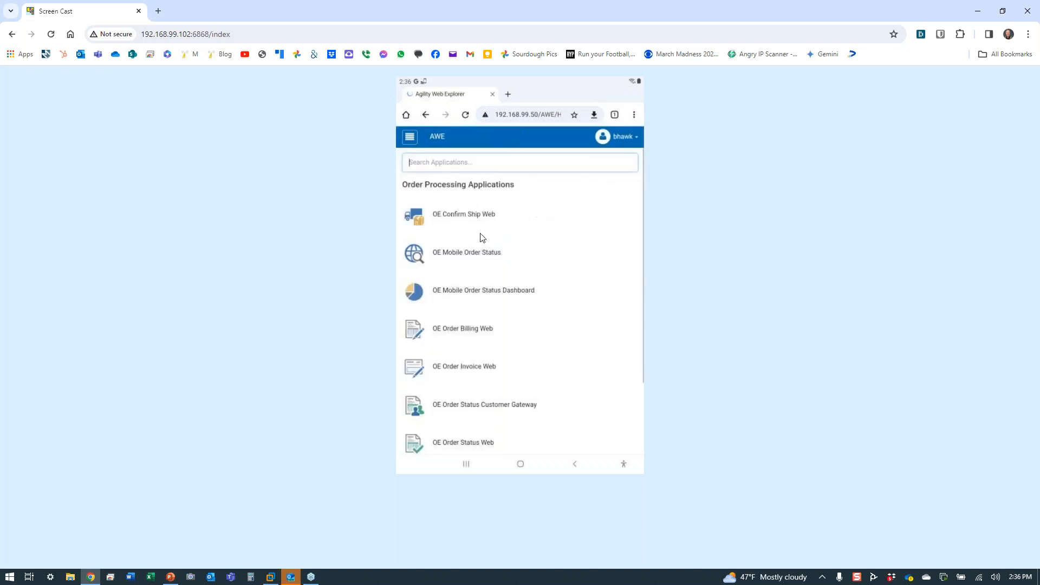
click(480, 234)
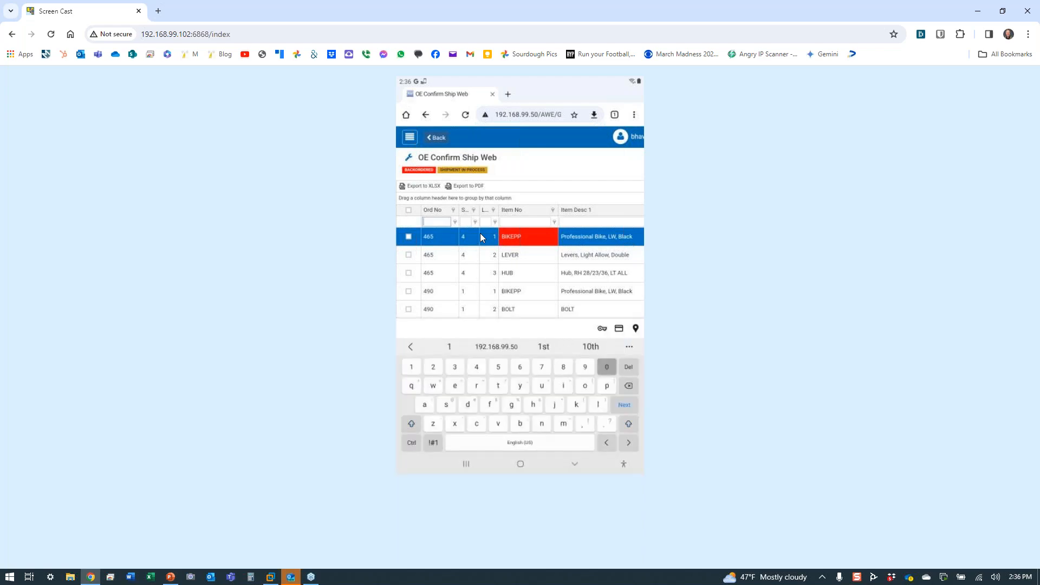
text(1031)
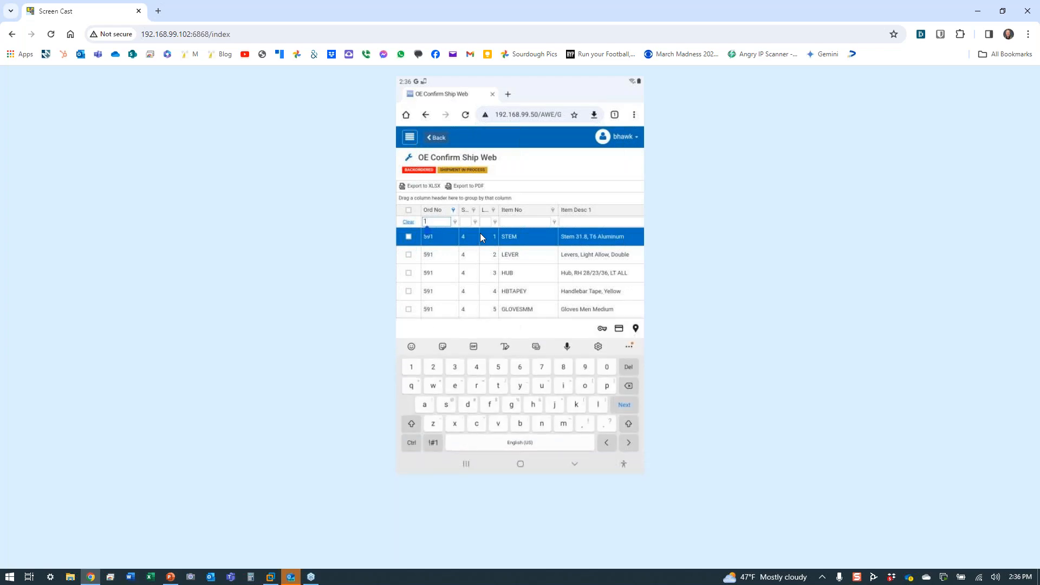
text(0)
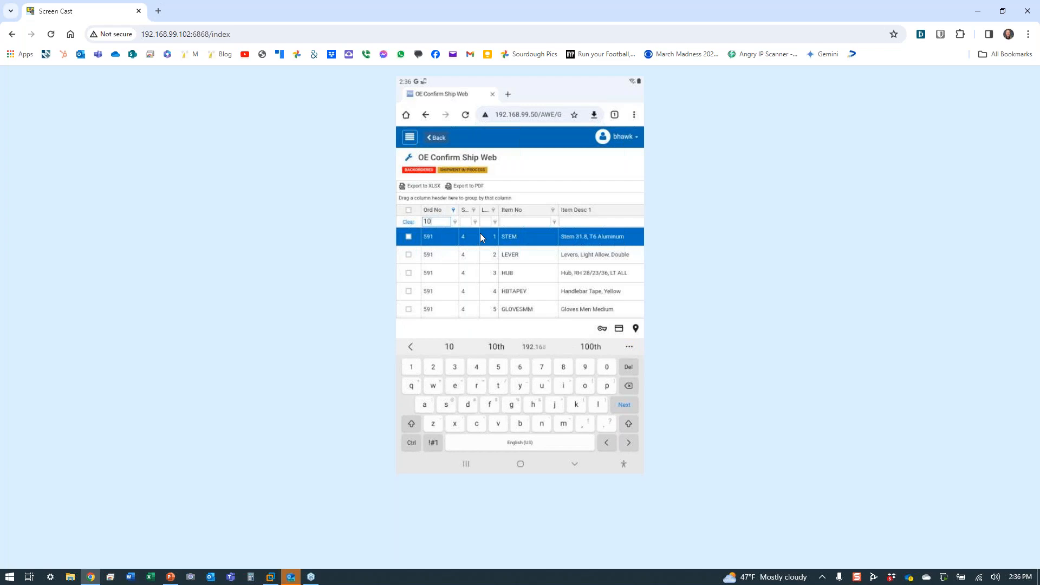
text(31)
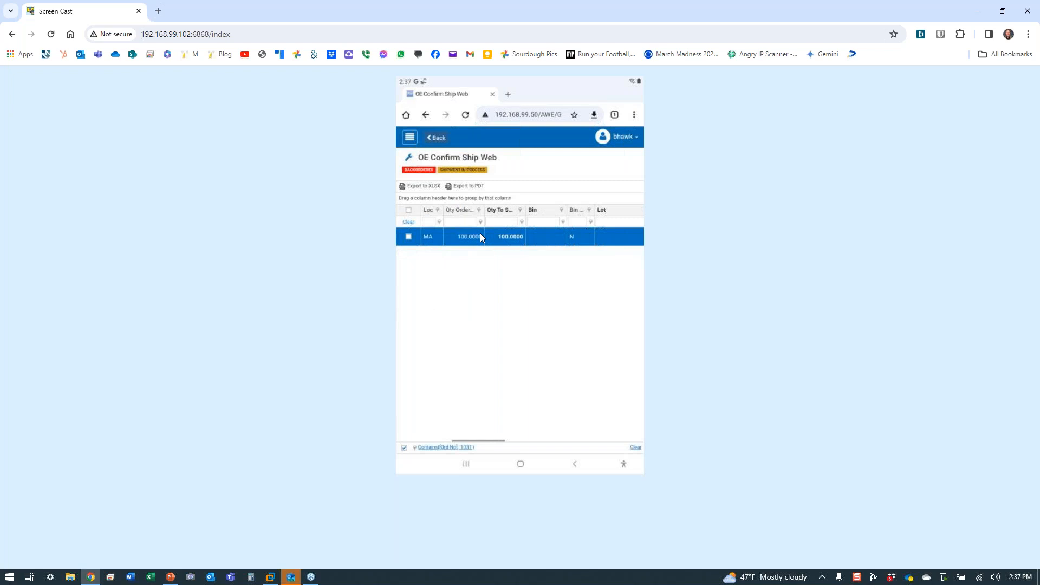
Select the filtered OREOPKG order line and process its shipment confirmation
scroll(480, 233, left, 4)
scroll(480, 233, left, 2)
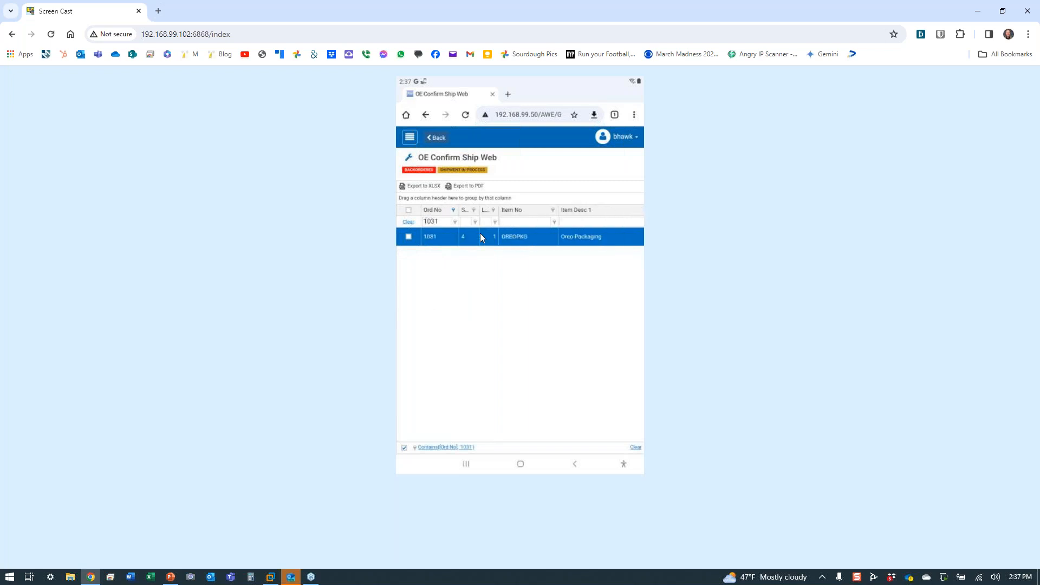
click(480, 237)
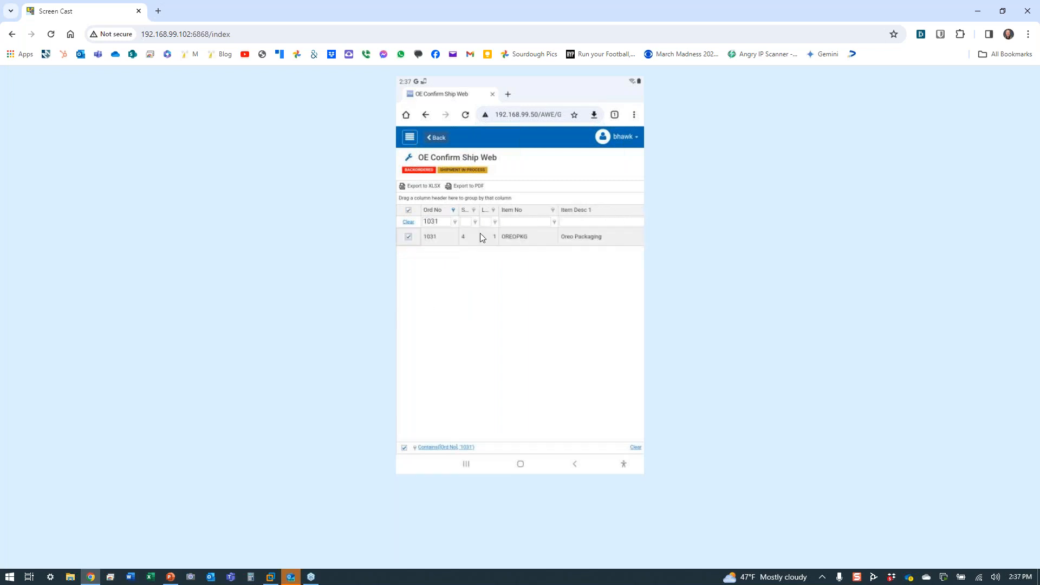
click(480, 237)
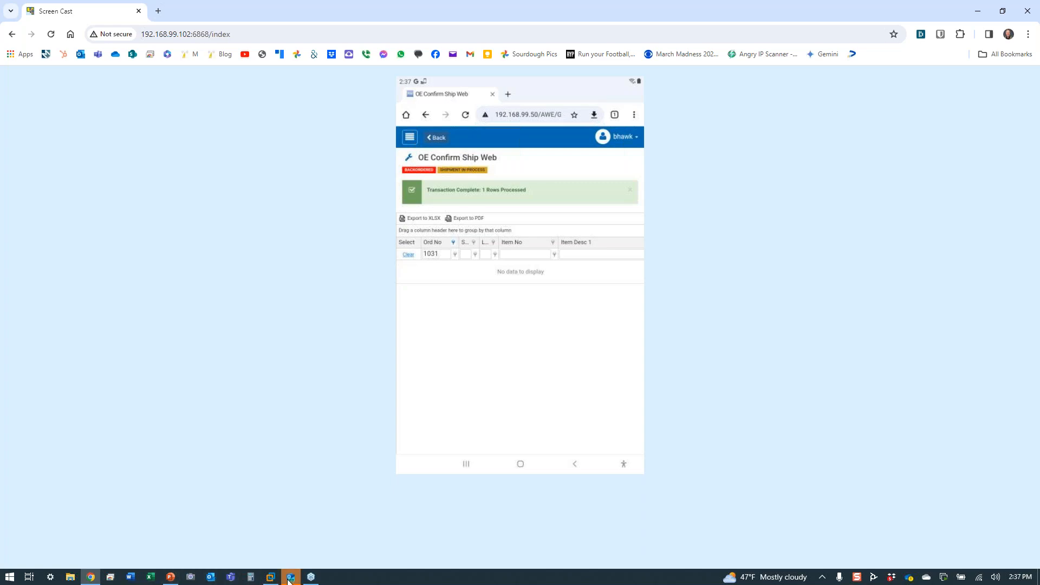
Switch back to Wisys Agility in the virtual machine and refresh the order list in OE Order Billing
click(271, 577)
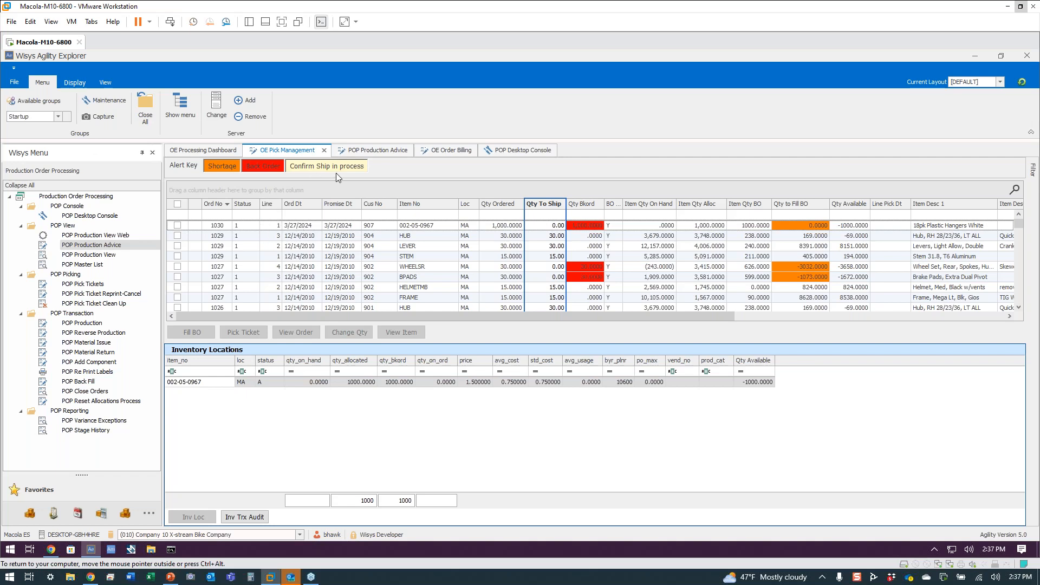
click(442, 154)
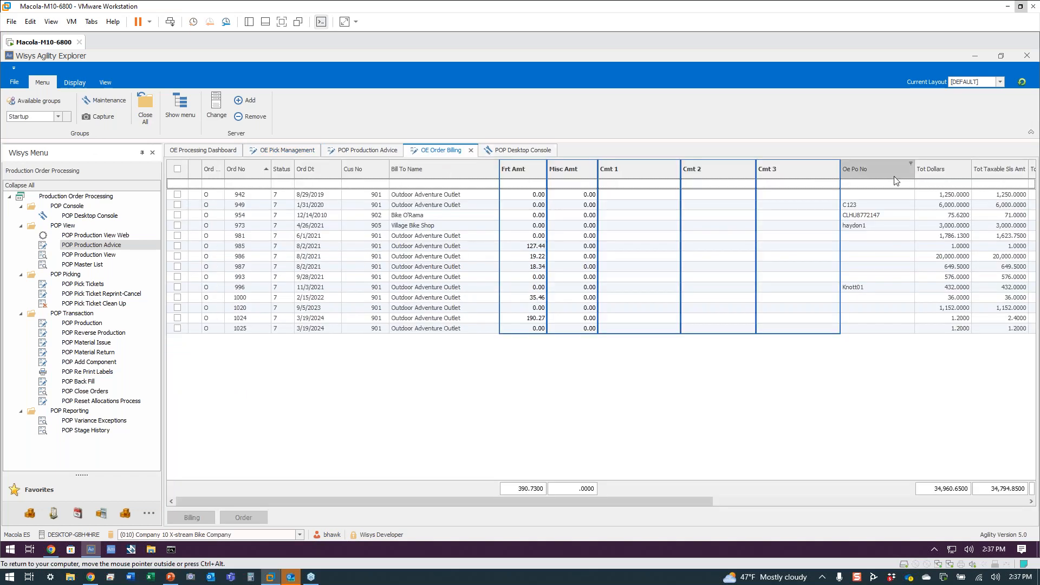
click(1022, 82)
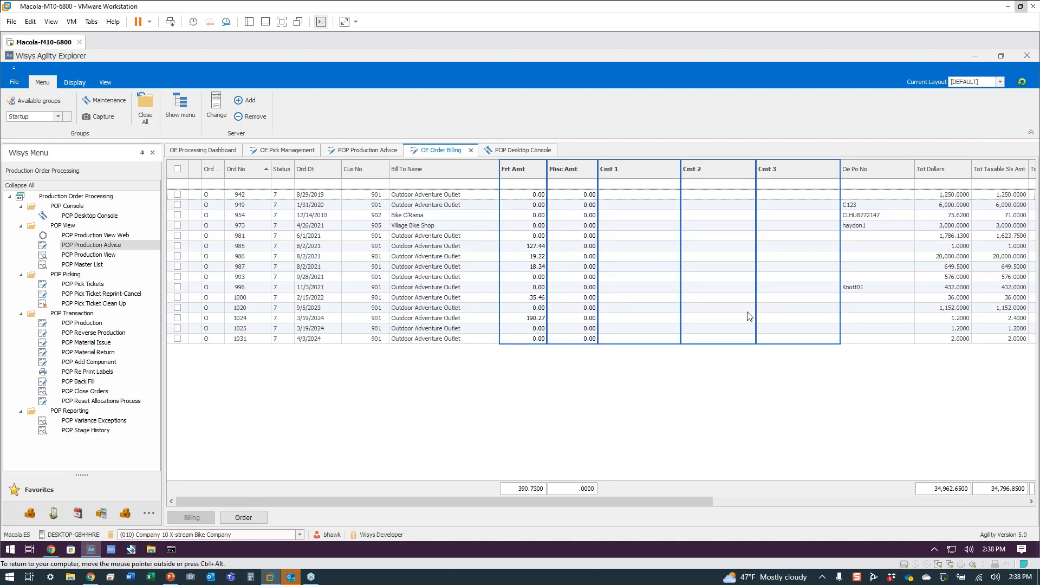
Select the 4/3/2024 Outdoor Adventure Outlet order and run Billing on it with Do you wish to Invoice set to Yes
click(241, 339)
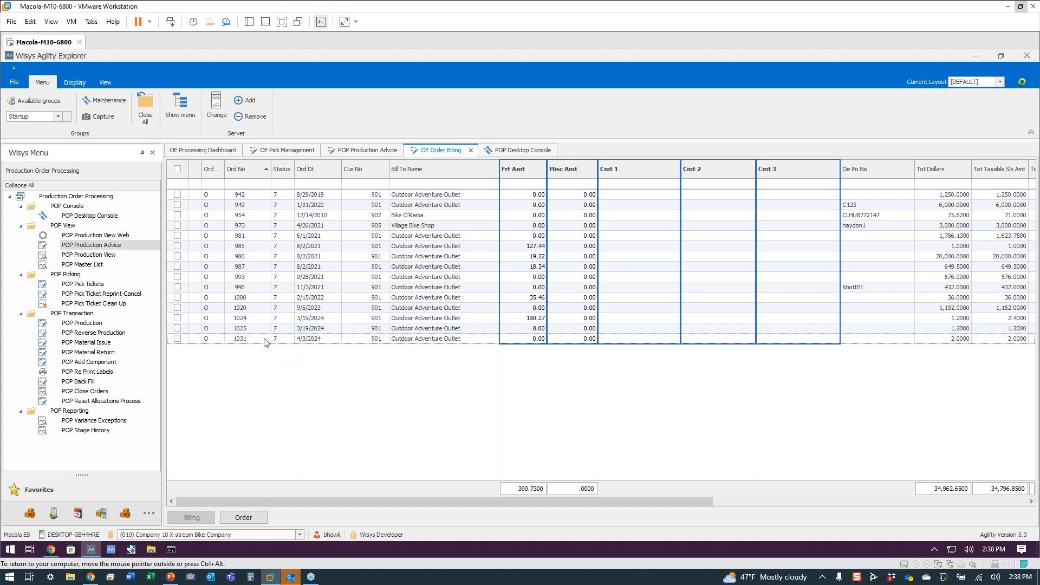
click(177, 339)
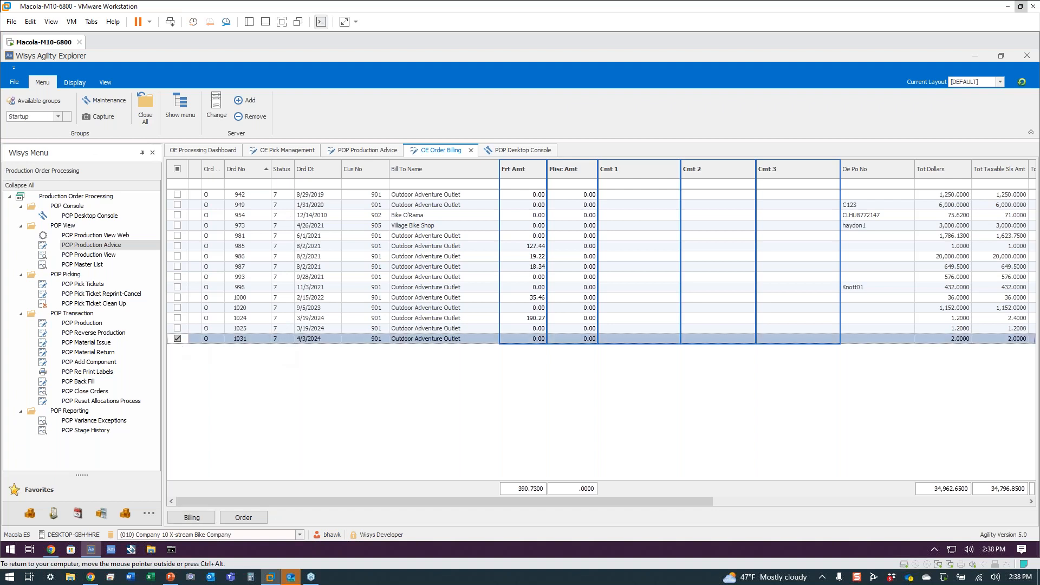
click(191, 520)
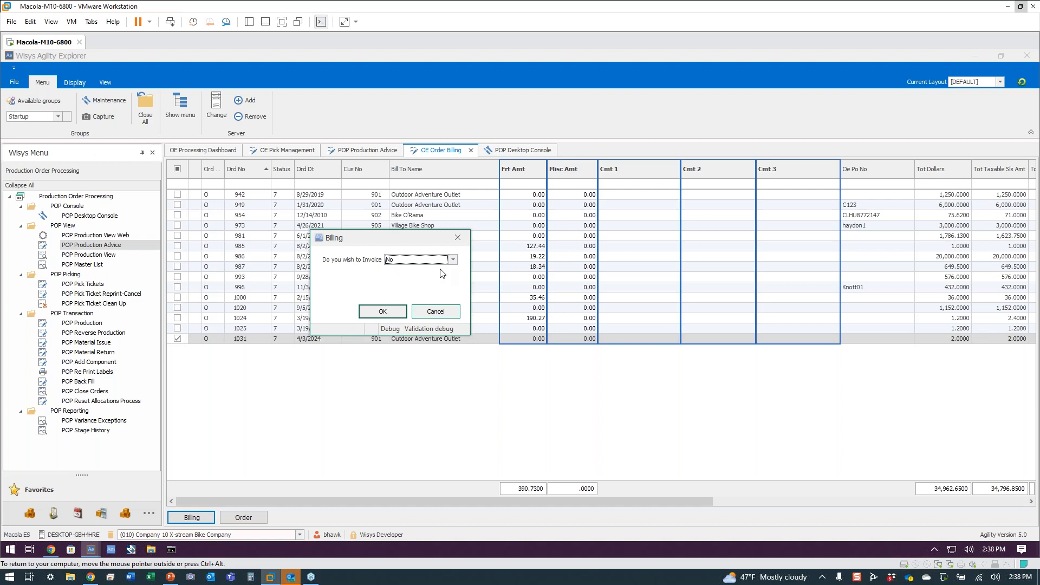
click(453, 260)
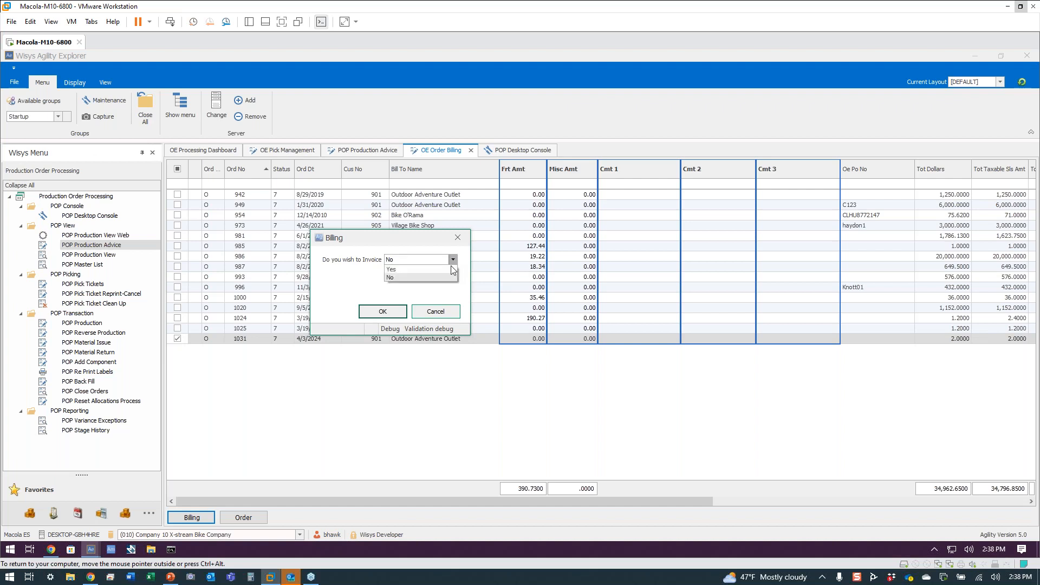
click(439, 269)
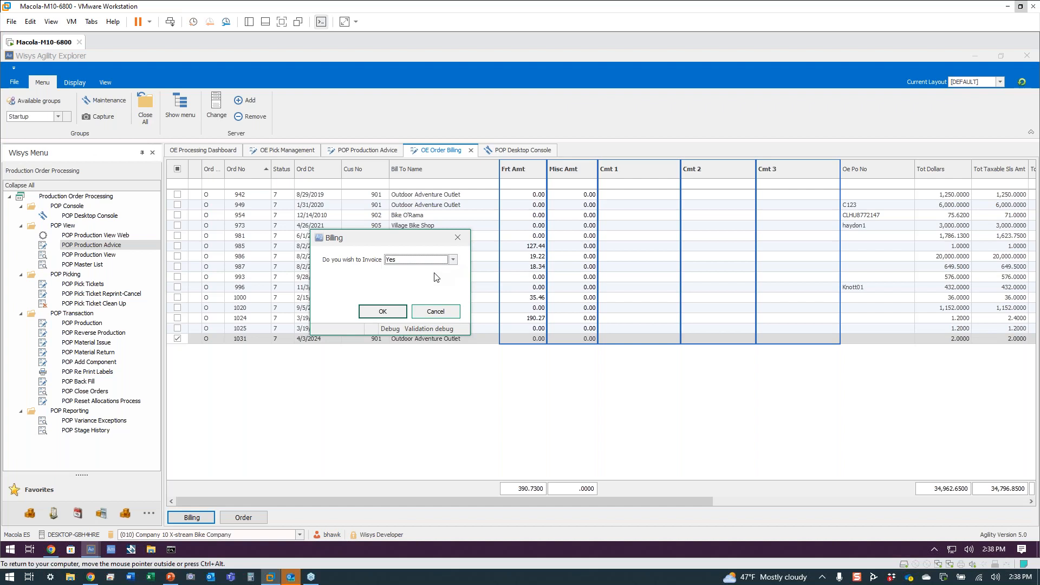
click(372, 316)
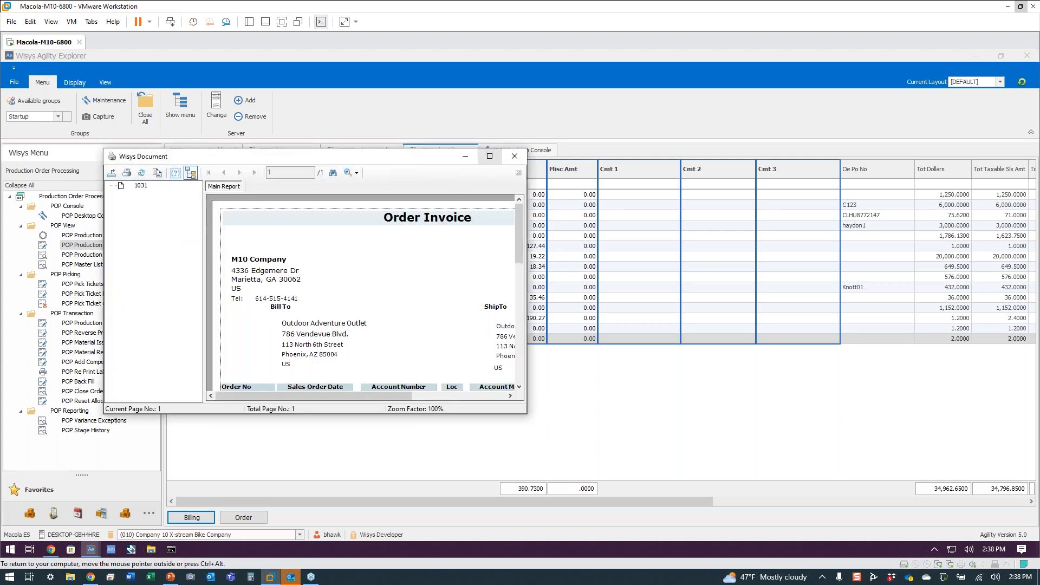
View the generated Order Invoice full-size and close the invoice documents
click(489, 156)
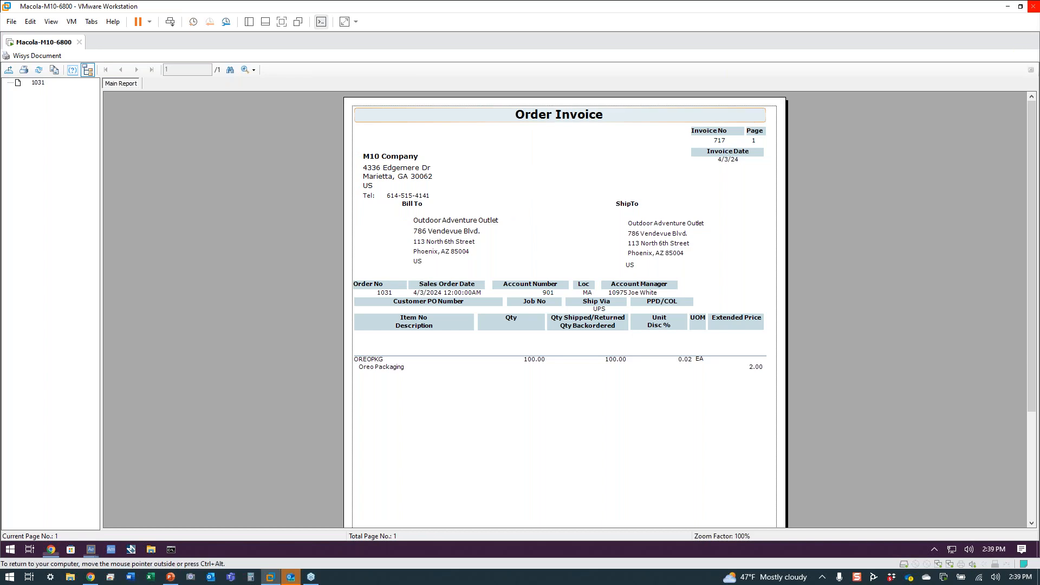
click(1027, 56)
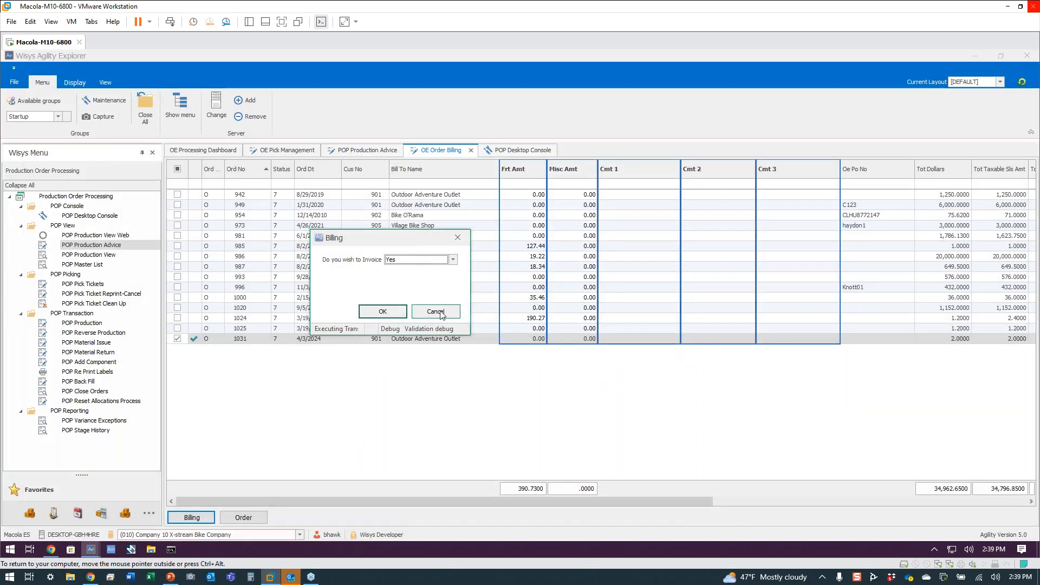
click(391, 313)
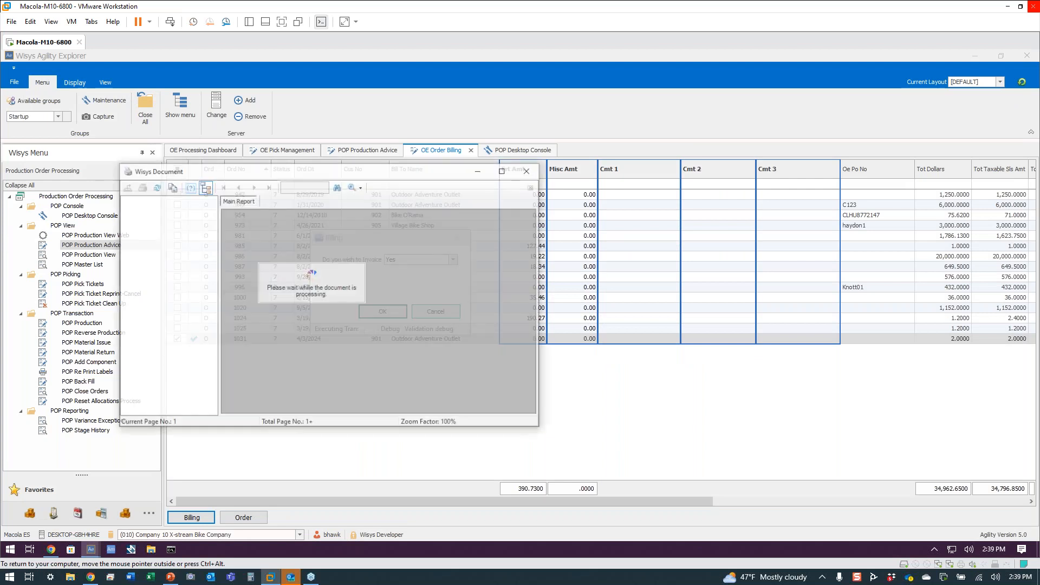
click(530, 171)
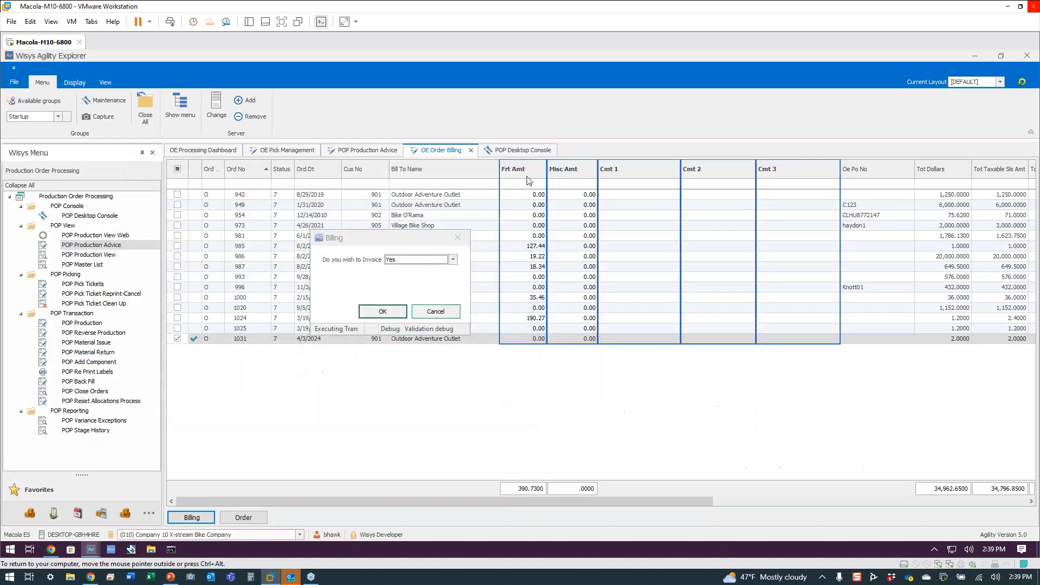
Finish the billing run, and filter the refreshed OE Processing Dashboard to (9) Invoiced with the OREOPKG order line selected
click(370, 308)
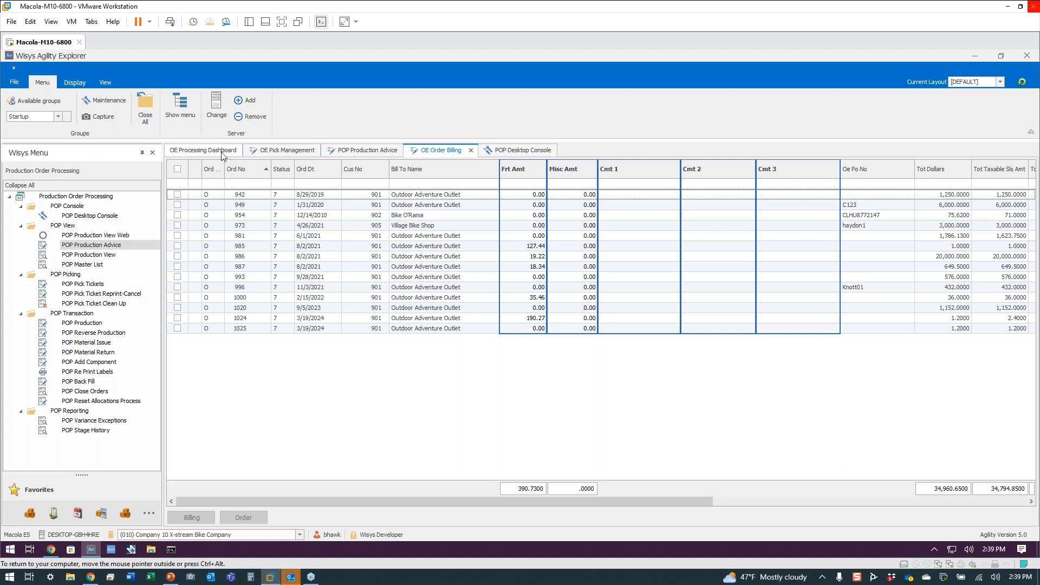
click(204, 149)
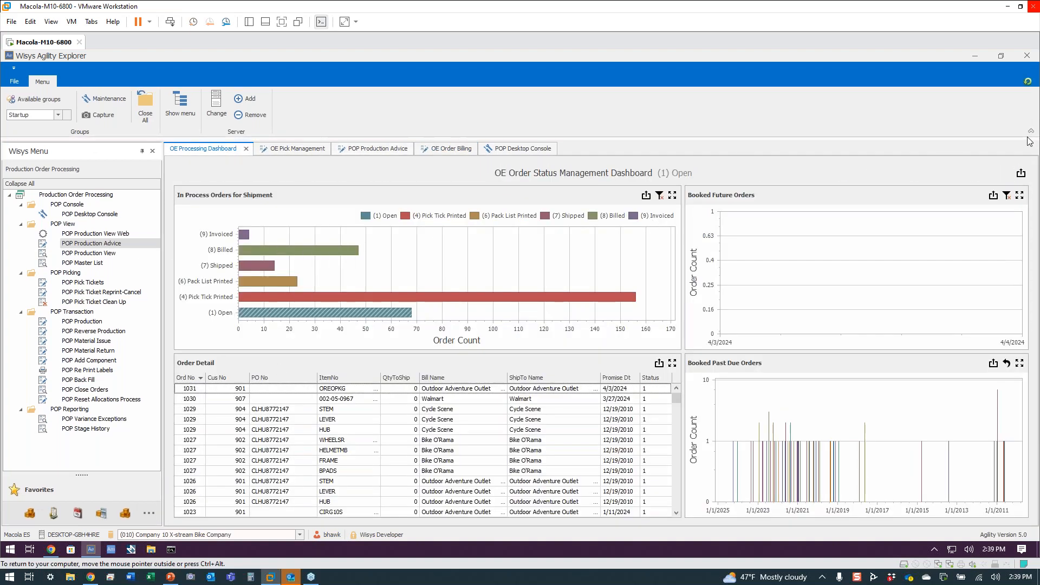
click(1028, 82)
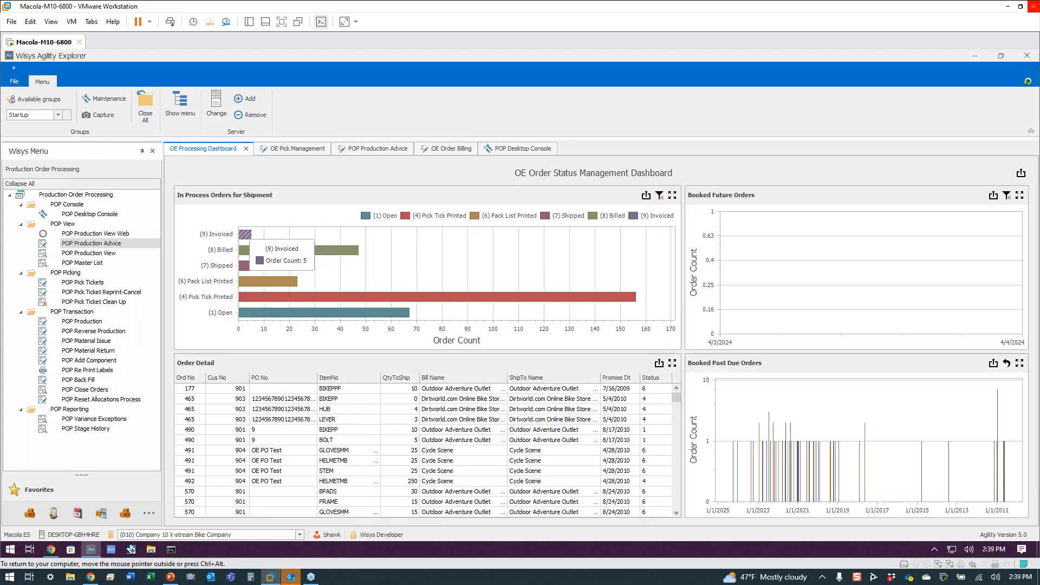
click(244, 235)
click(334, 460)
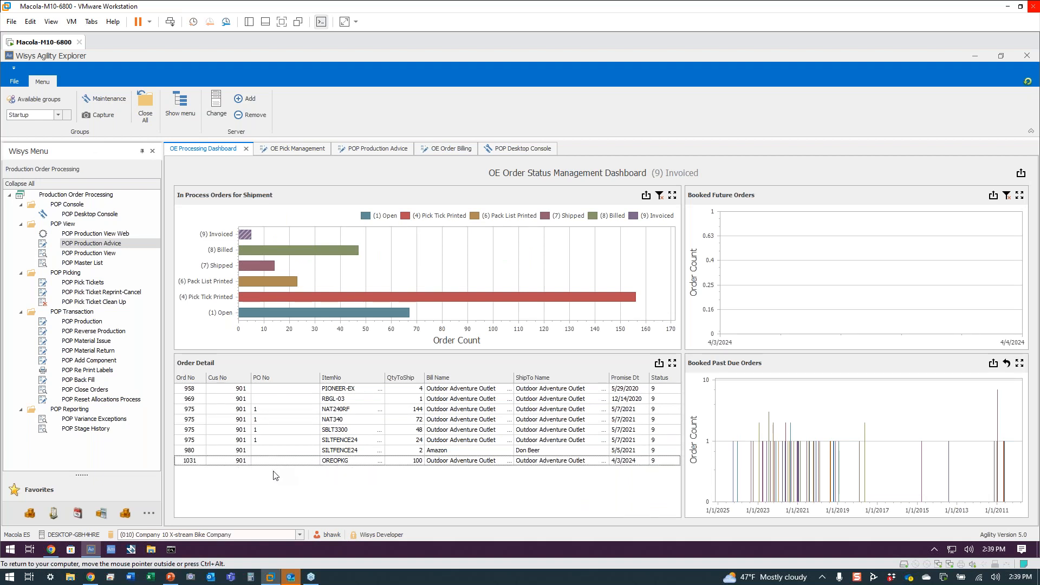
Switch to the mobile Screen Cast in Chrome and search OE Mobile Order Status by the OREOPKG order's number
click(91, 577)
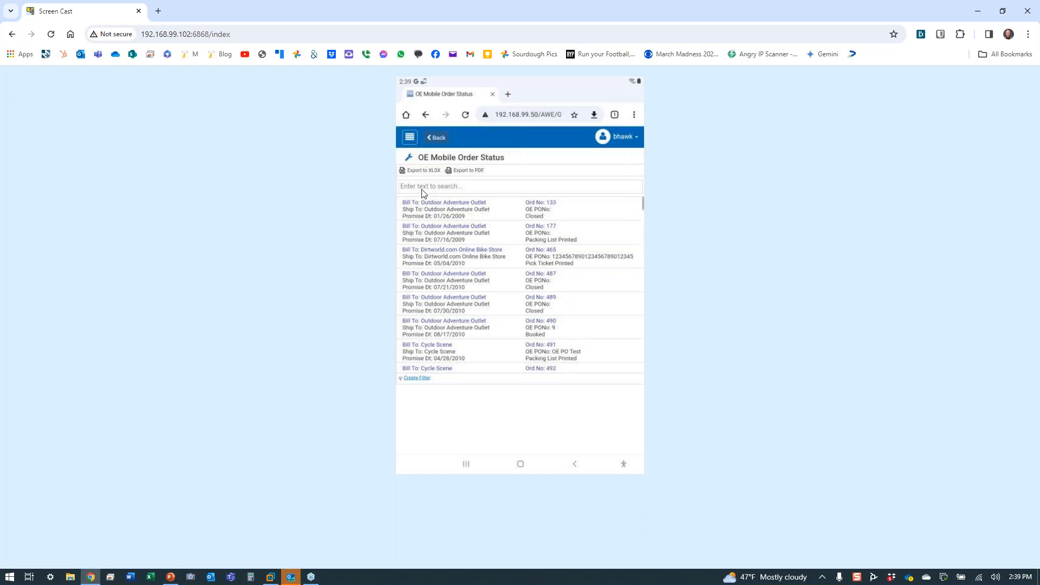
click(424, 187)
text(1031)
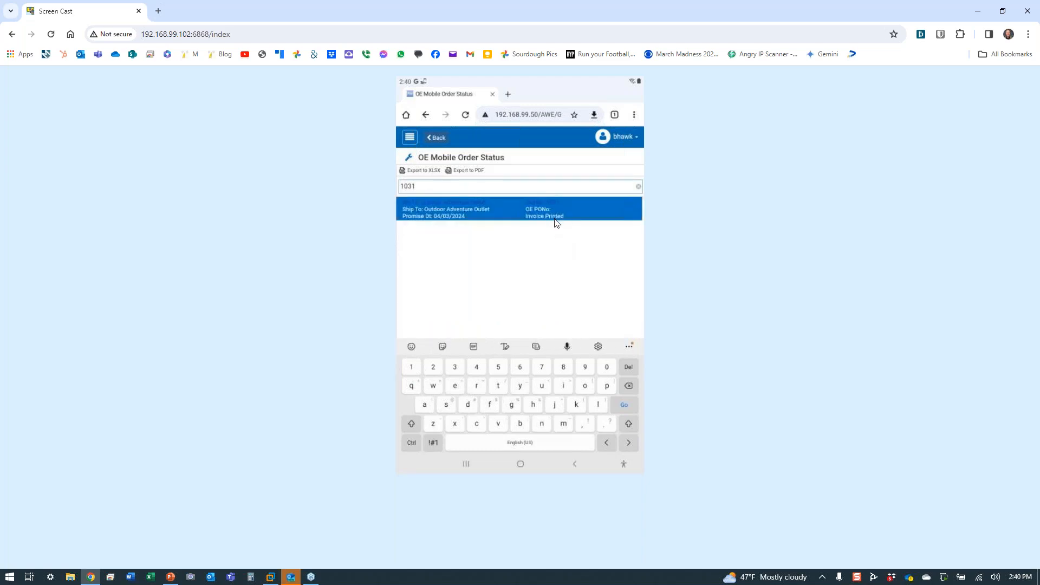
Open the matching Outdoor Adventure Outlet order and review its status, Order Acct Info and Order Info details
click(556, 216)
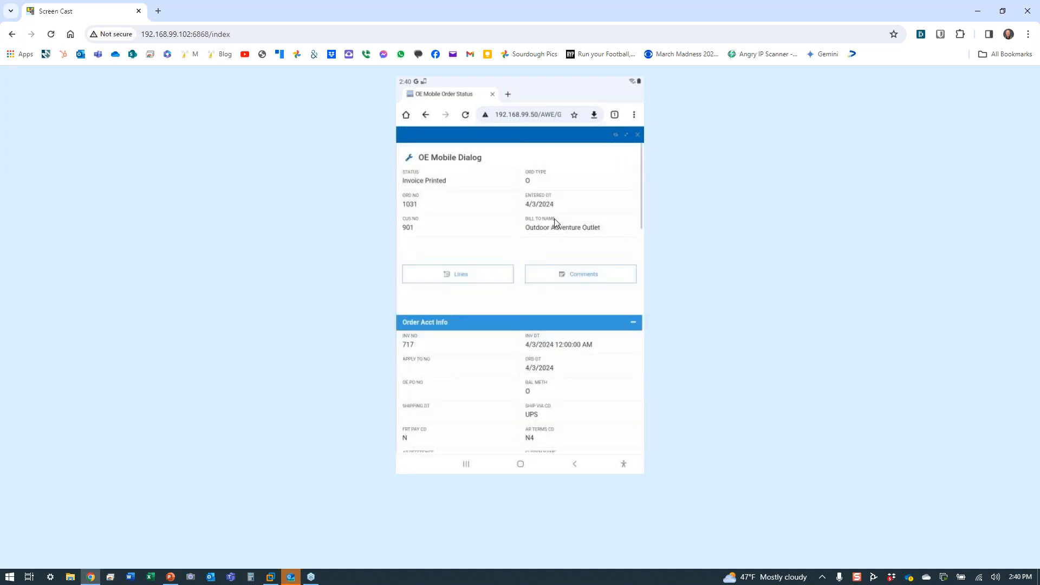
scroll(555, 219, down, 1)
scroll(557, 223, down, 1)
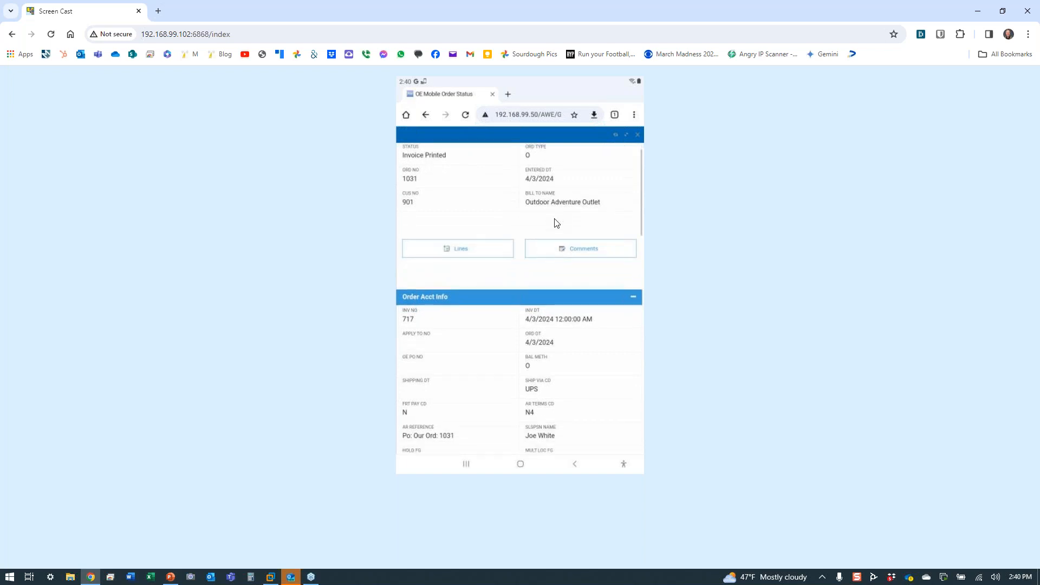
scroll(557, 222, down, 3)
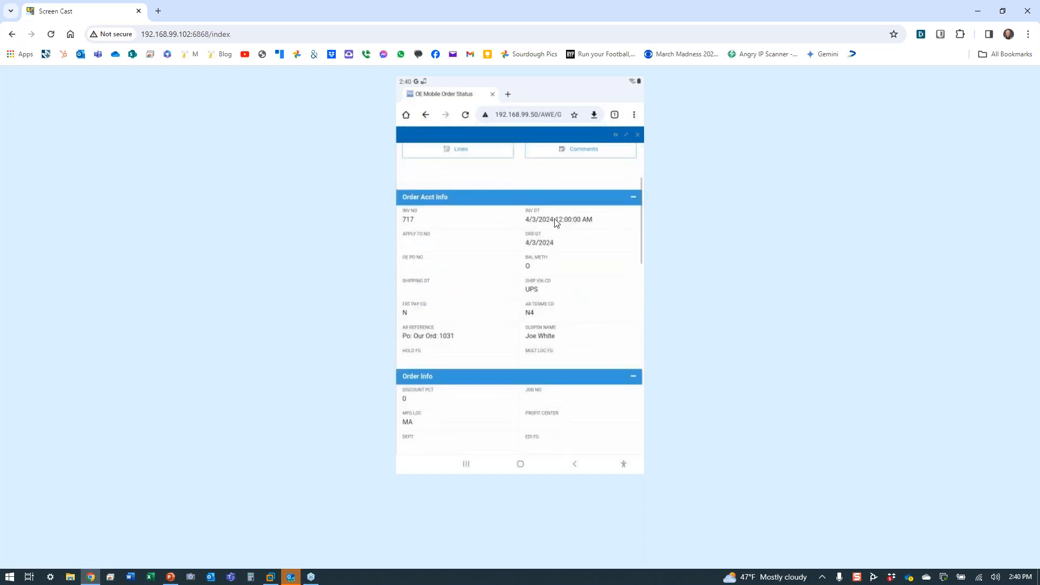